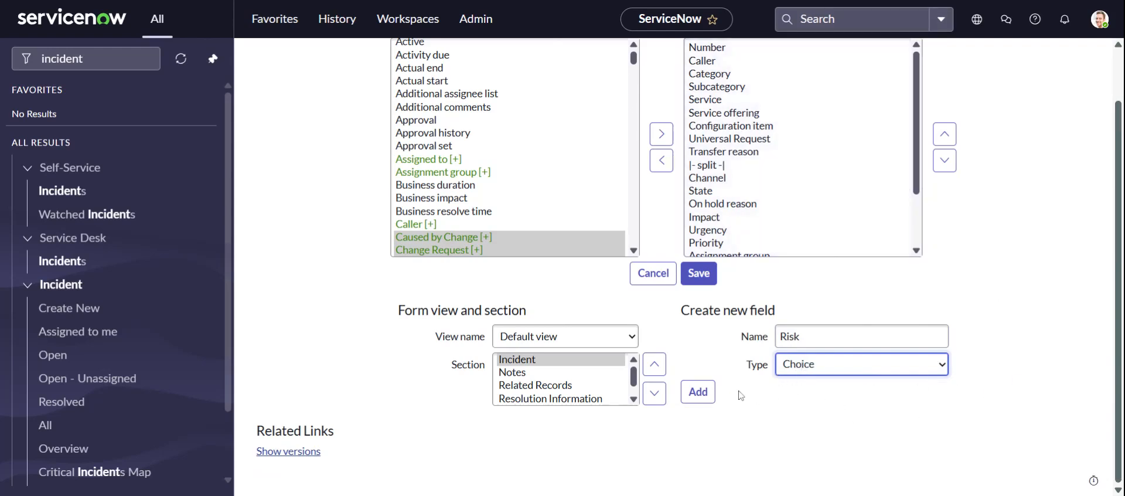
Add a new Choice field named Risk to the Incident form's selected fields.
left_click(697, 392)
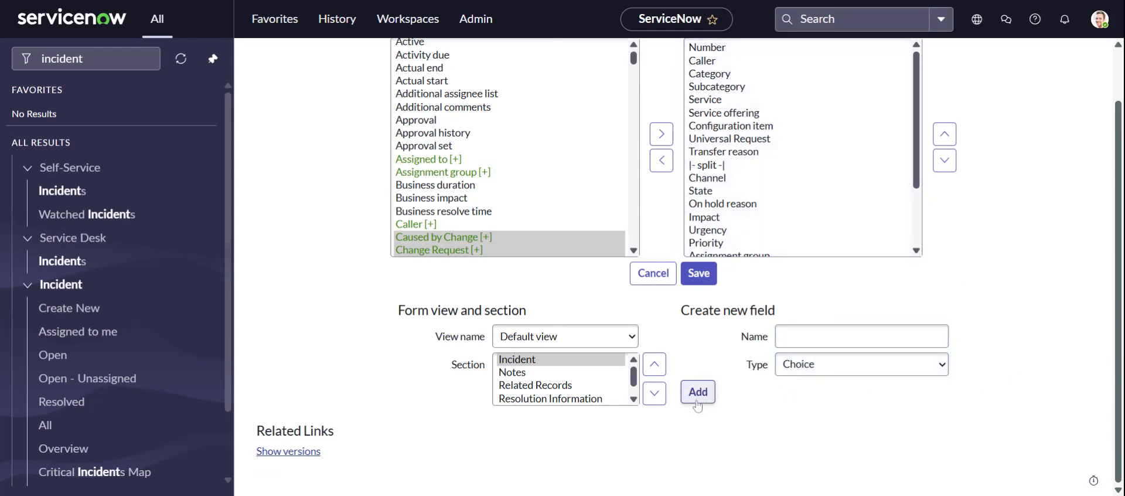
scroll(797, 275, "down", 3)
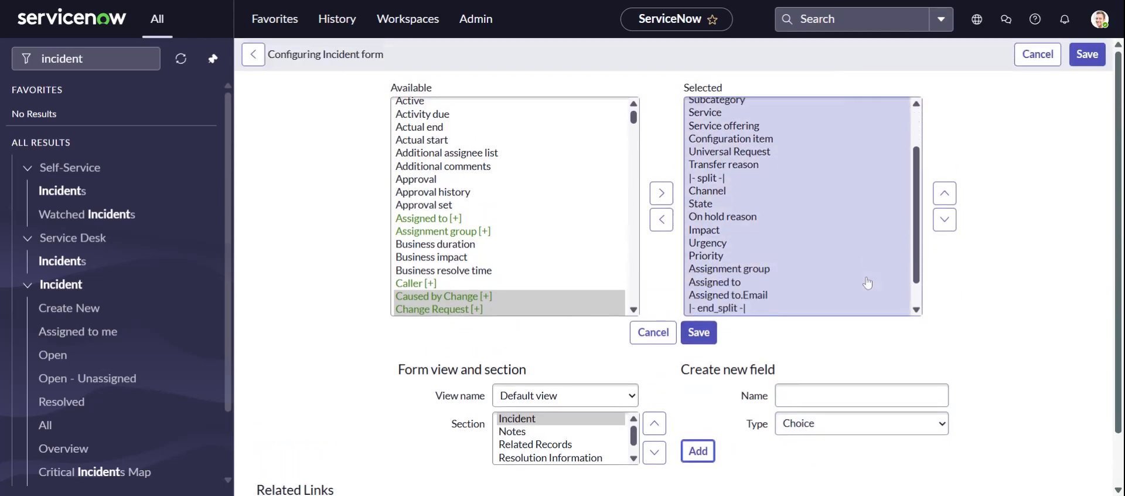
Reorder the selected fields so Risk sits directly above Impact, and save the Incident form layout.
left_click(707, 309)
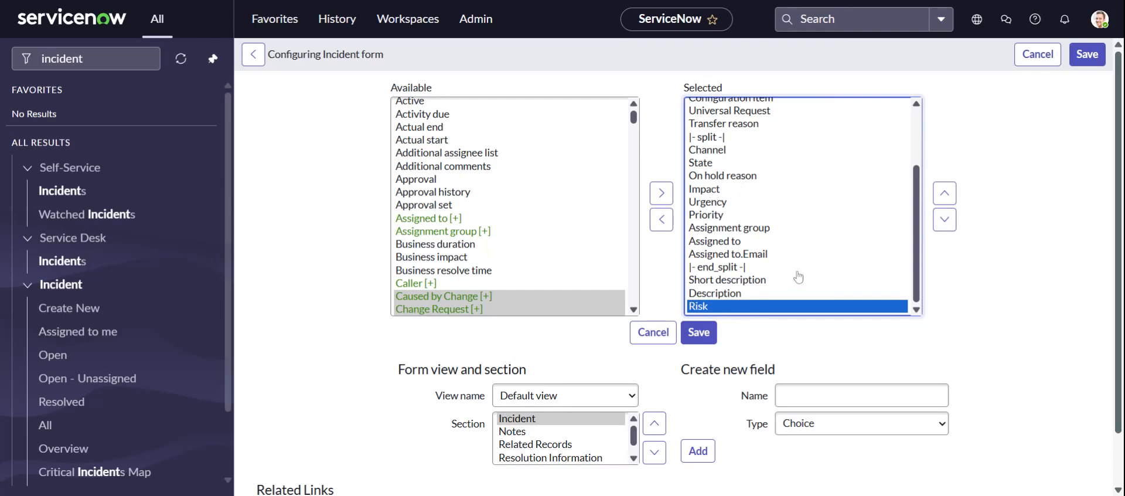
left_click(951, 196)
left_click(945, 193)
left_click(944, 192)
left_click(945, 192)
left_click(945, 192)
left_click(944, 193)
left_click(945, 193)
left_click(951, 198)
left_click(951, 198)
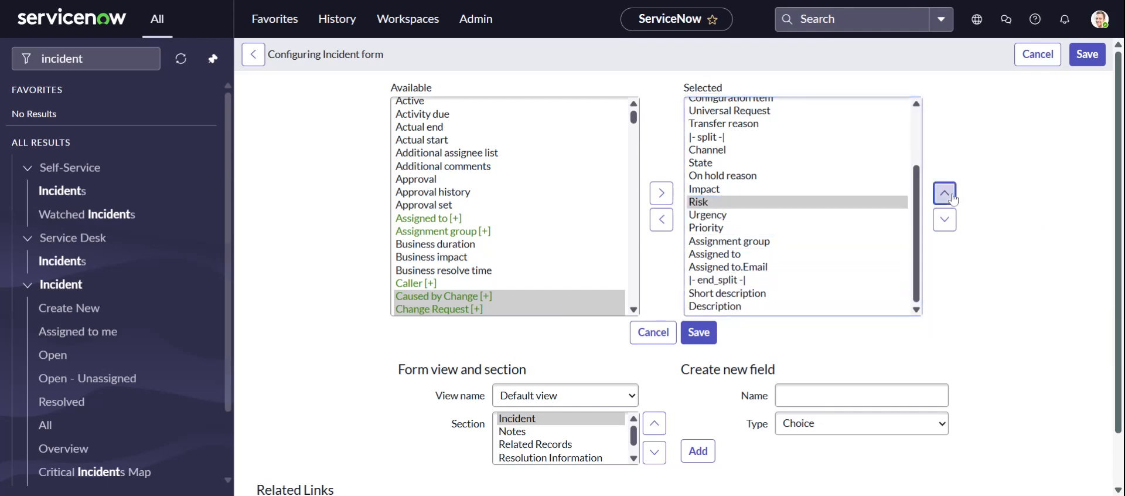
left_click(951, 198)
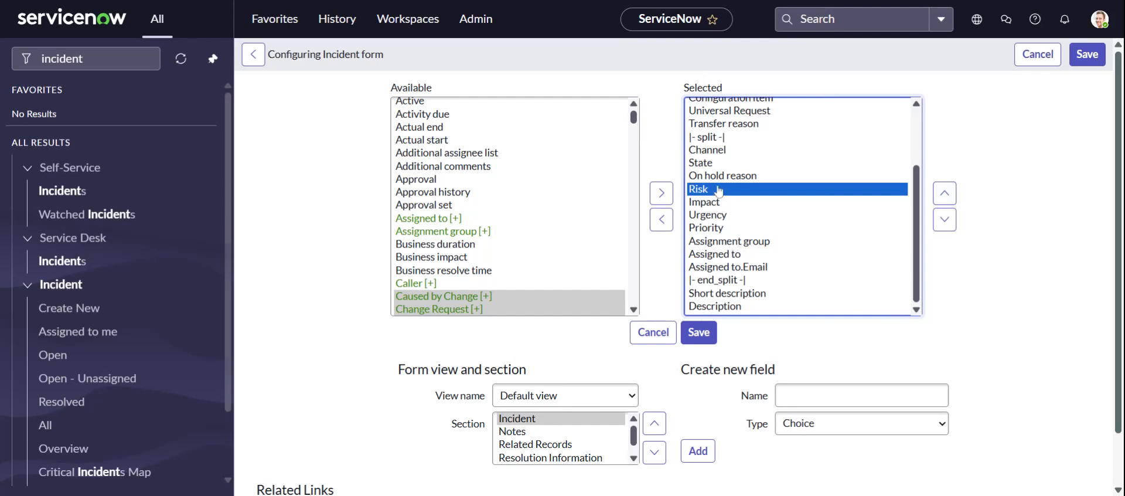
left_click(699, 332)
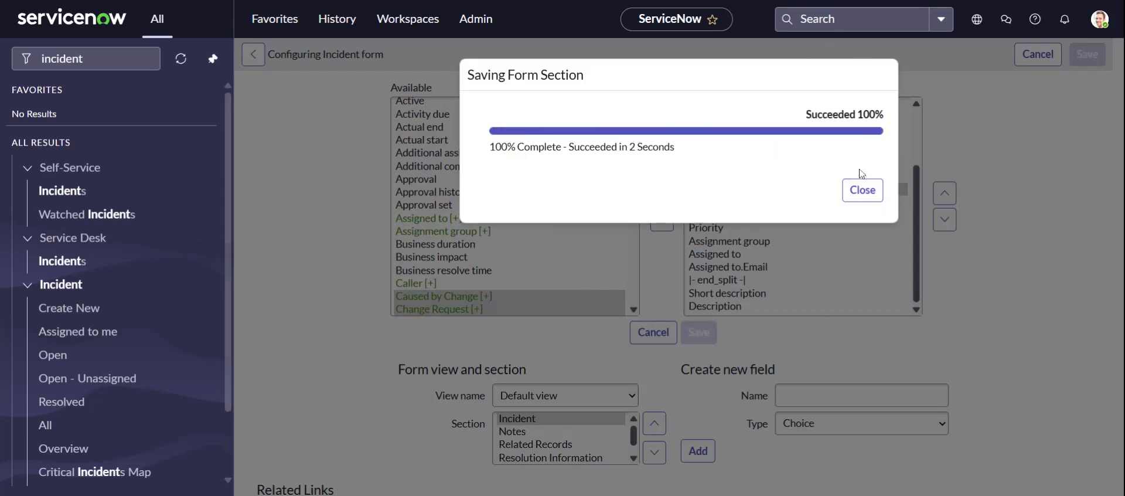
left_click(866, 197)
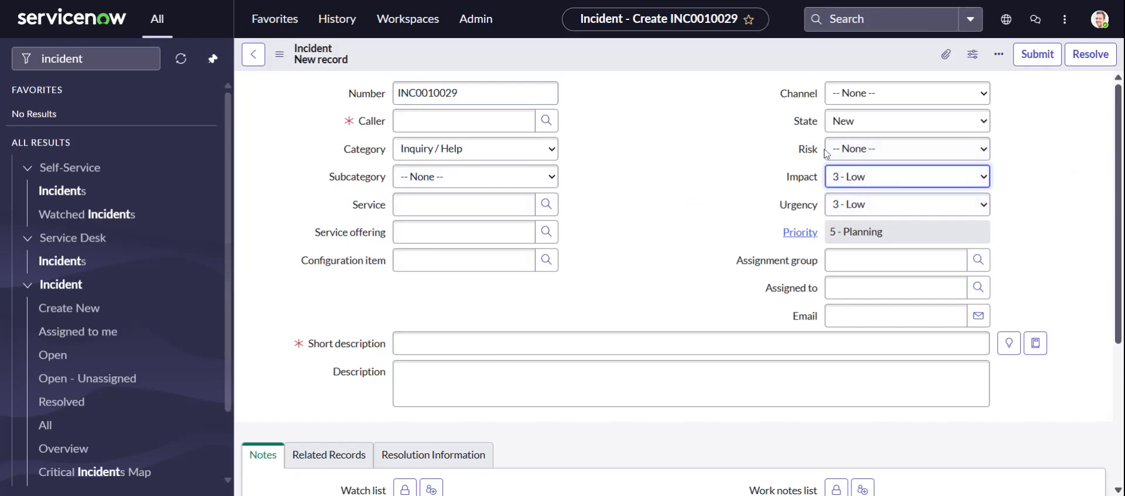
View the dictionary entry of the Risk field and return to the new incident form.
left_click(803, 151)
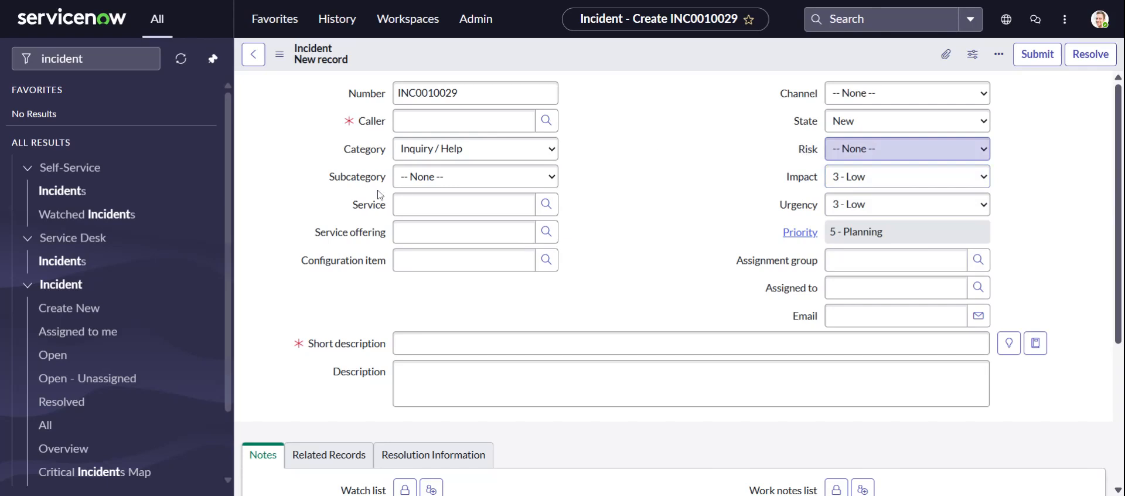
right_click(807, 155)
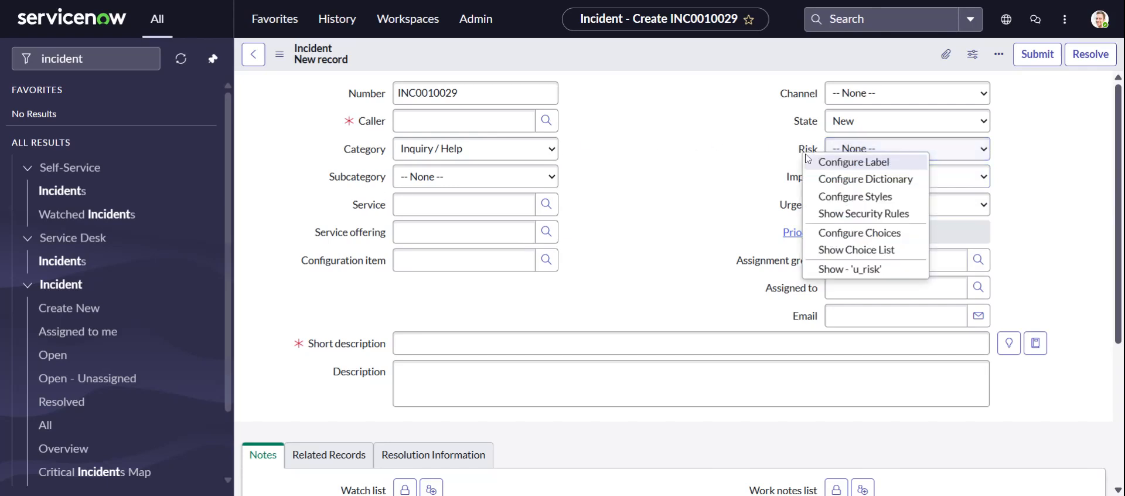
left_click(706, 150)
right_click(811, 154)
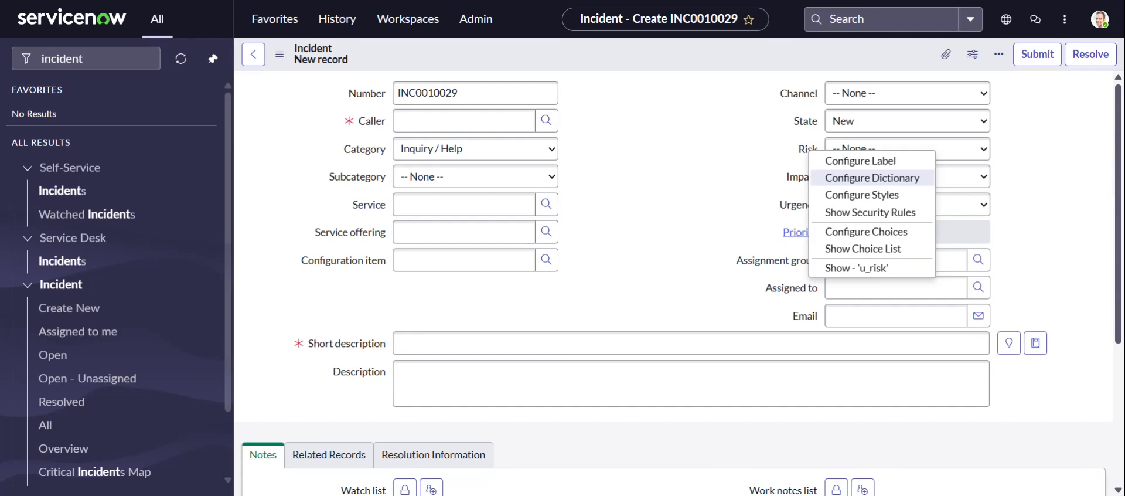
key("Escape")
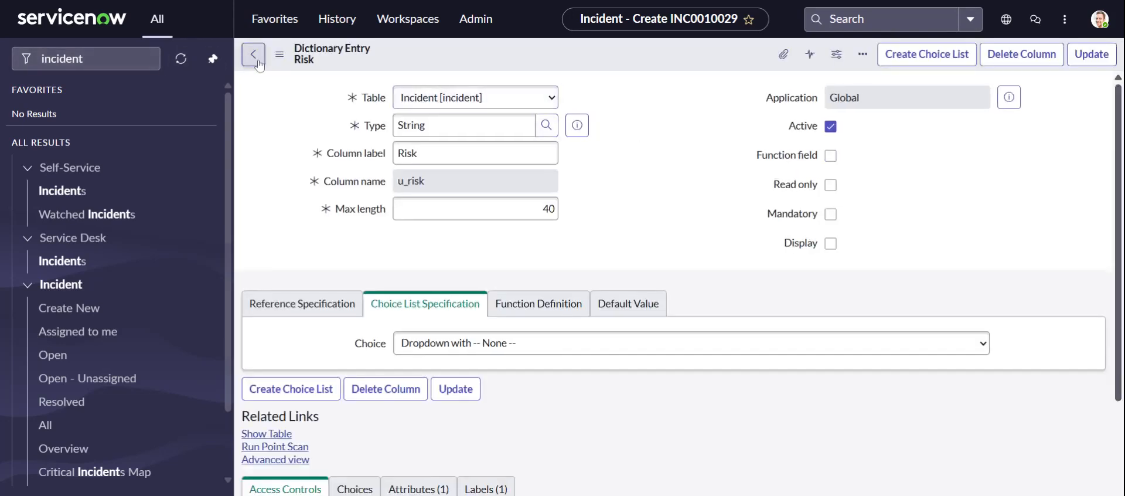
left_click(253, 55)
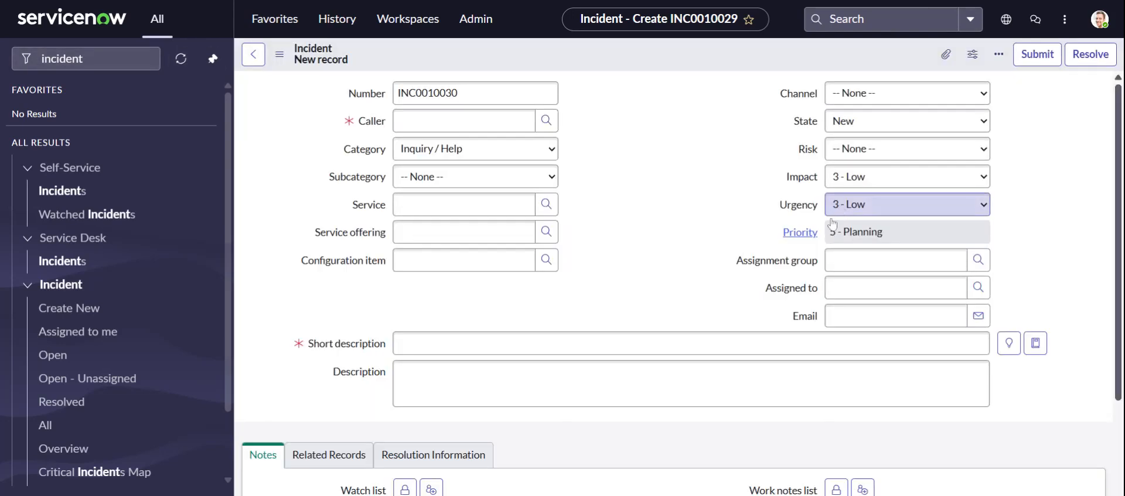
Open the Risk field's dictionary entry and review its choice list specification and default value settings.
left_click(809, 153)
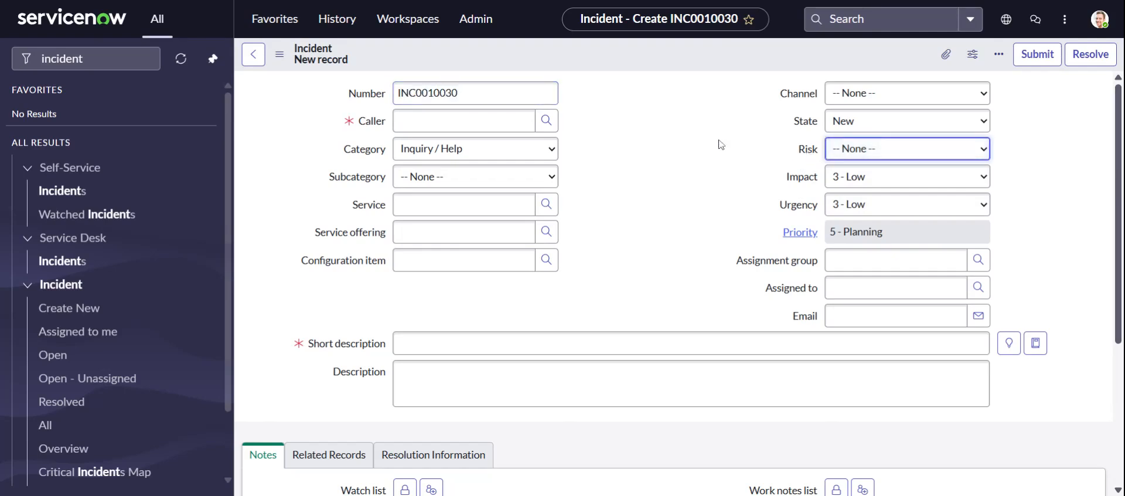
right_click(807, 154)
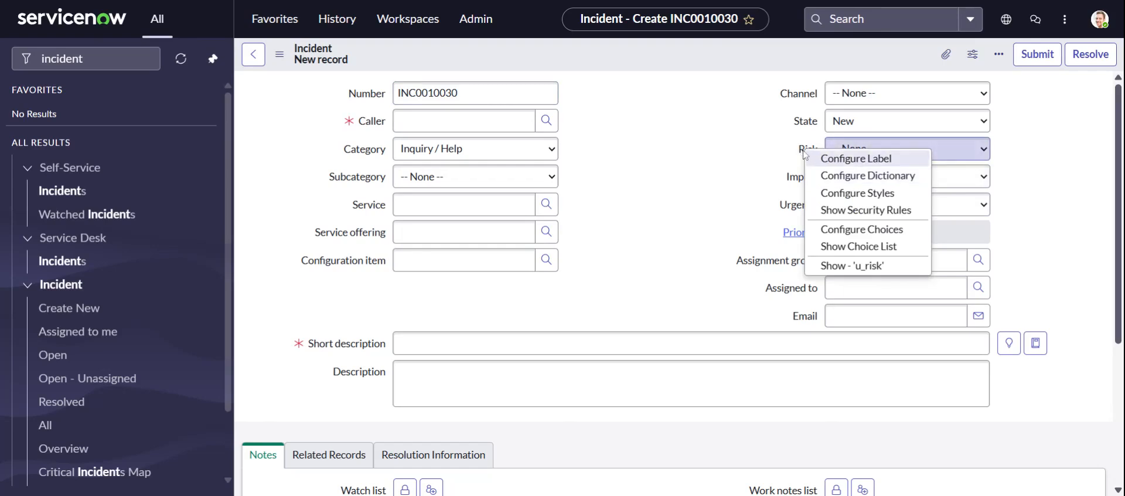
left_click(835, 179)
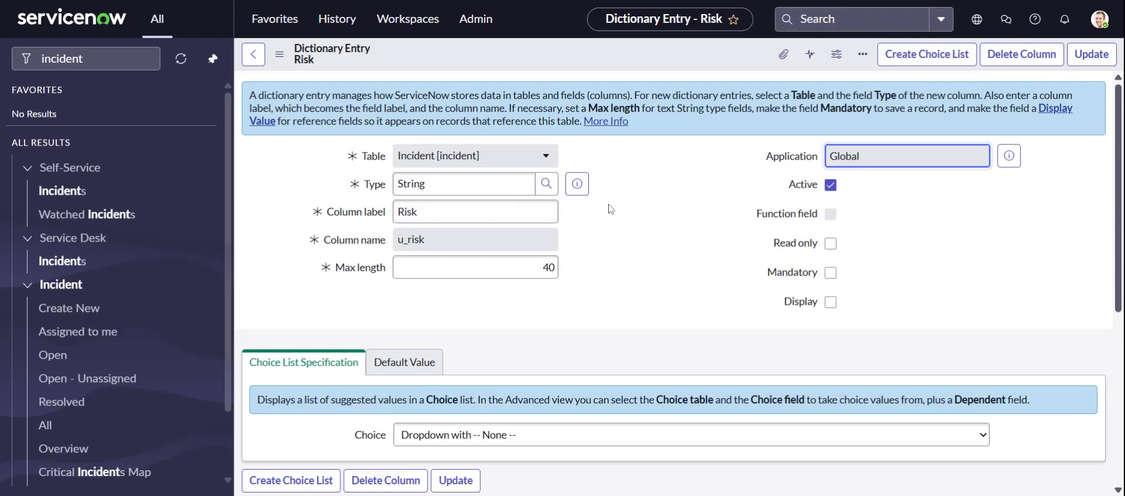
scroll(606, 206, "down", 3)
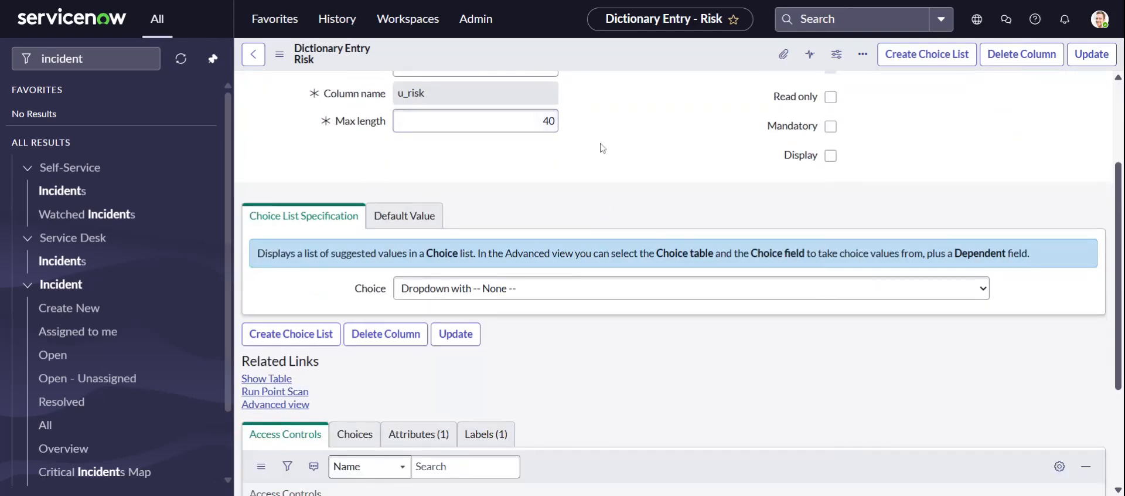
scroll(603, 147, "down", 1)
left_click(427, 225)
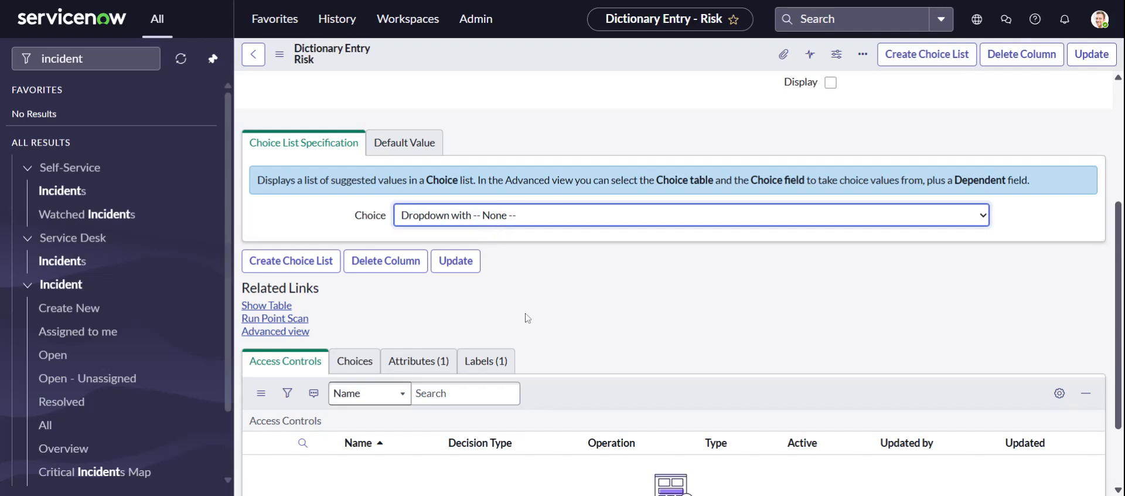
left_click(410, 144)
left_click(532, 217)
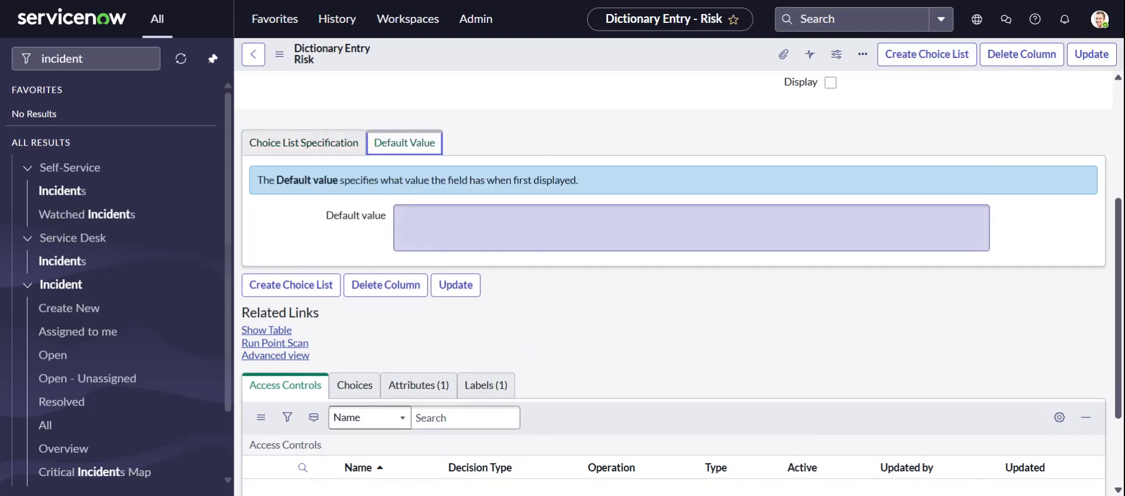
left_click(326, 142)
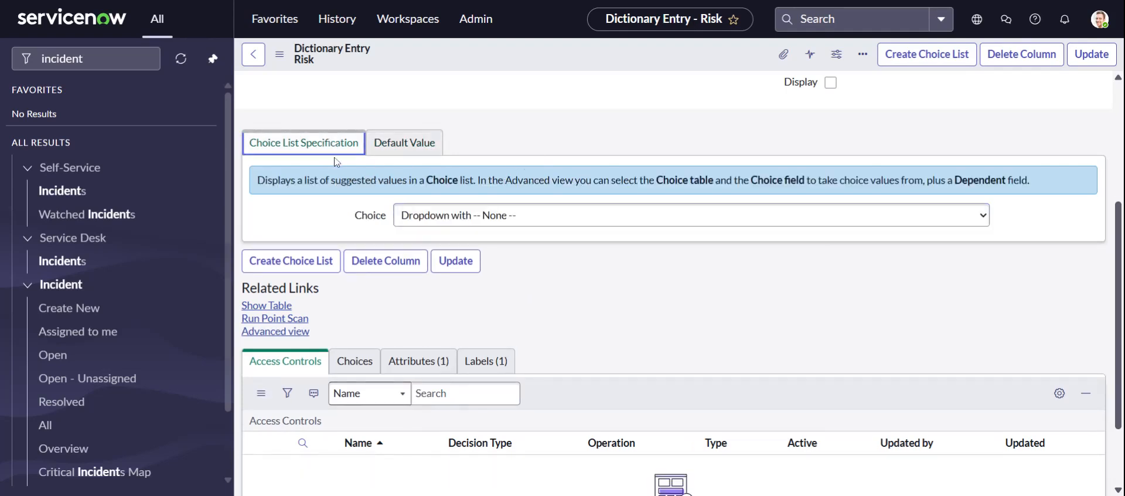
left_click(405, 143)
left_click(312, 151)
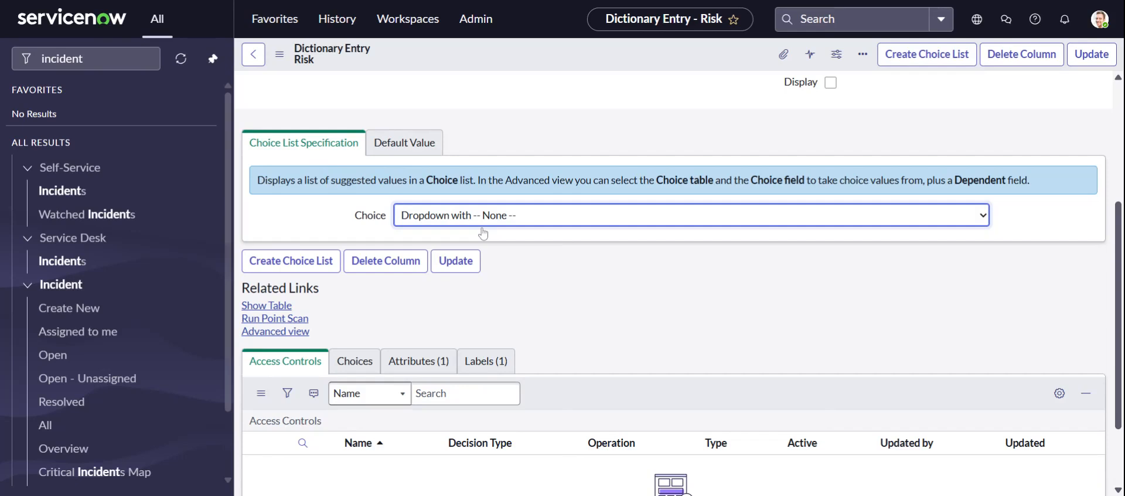
Try the Choice option Dropdown without -- None --, restore Dropdown with -- None --, and return to the incident form.
key("Down")
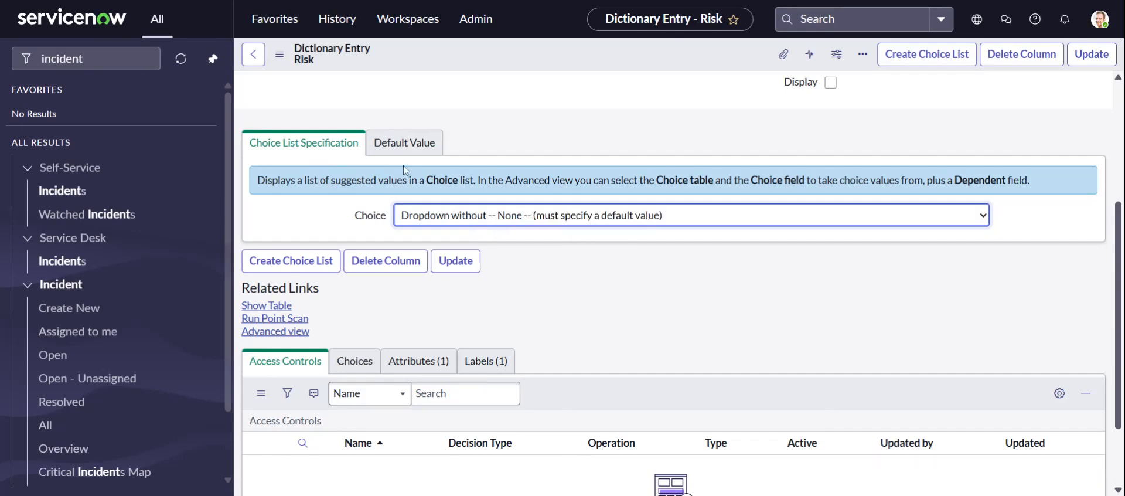
key("Up")
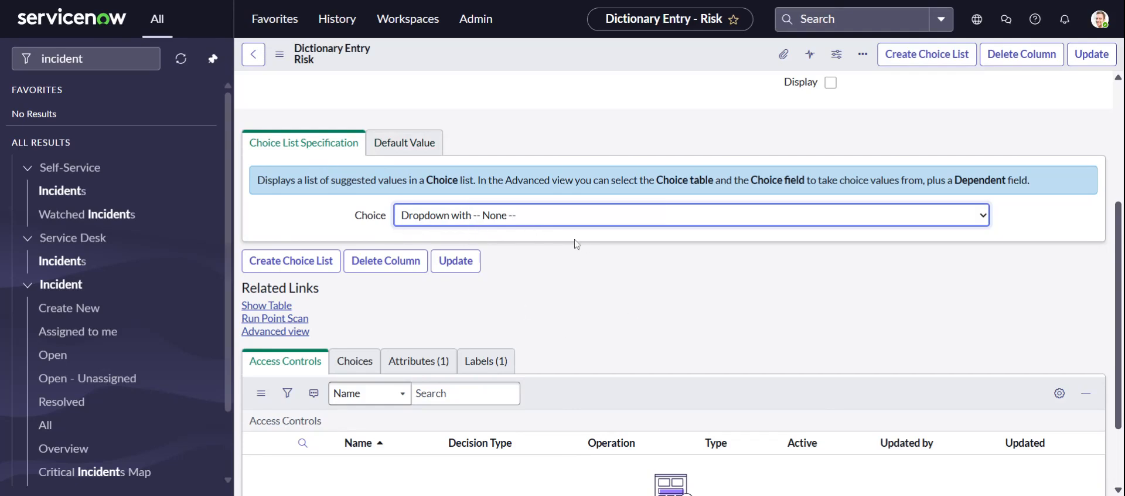
scroll(575, 244, "down", 1)
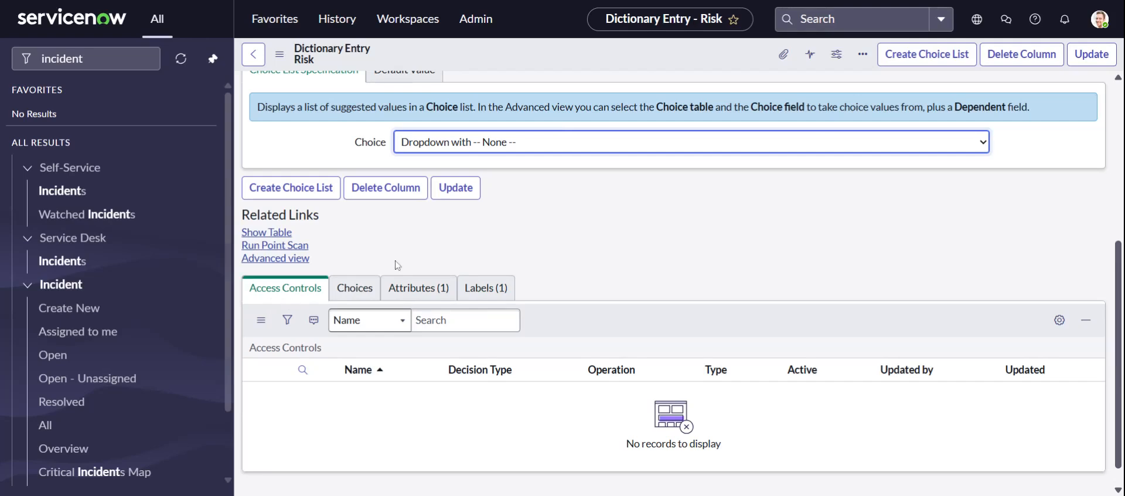
scroll(322, 288, "up", 4)
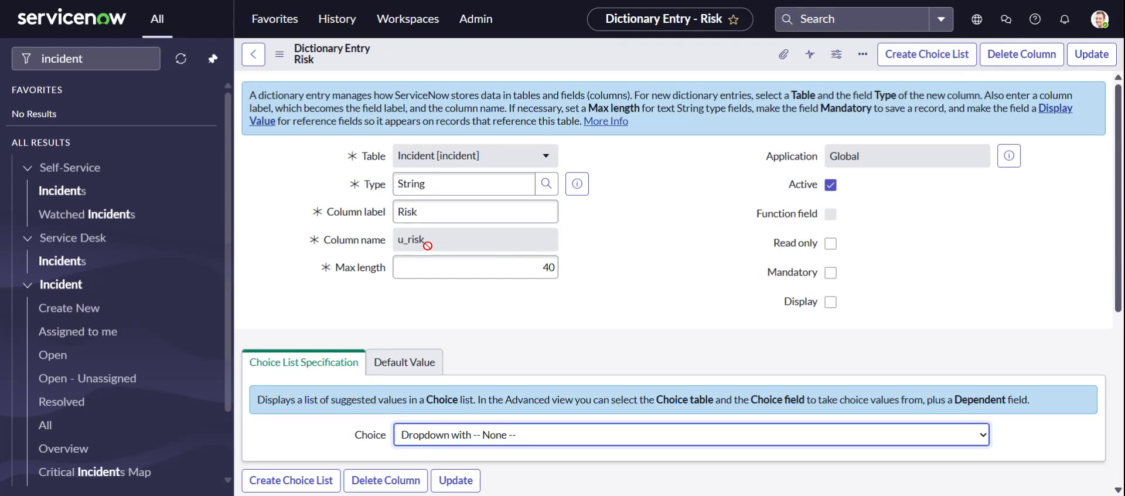
left_click(253, 56)
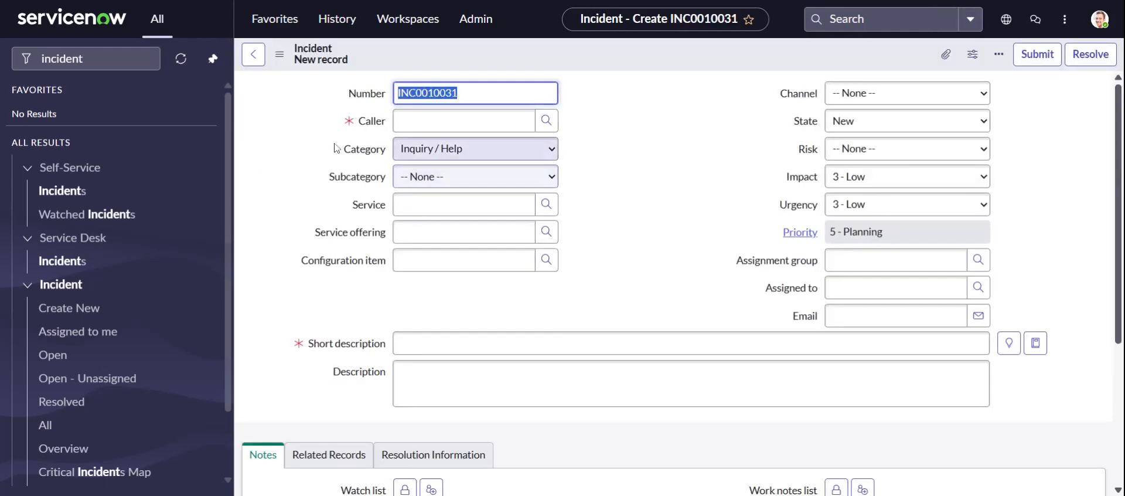
Examine the column name in the Caller field's dictionary entry and return to the incident form.
right_click(363, 123)
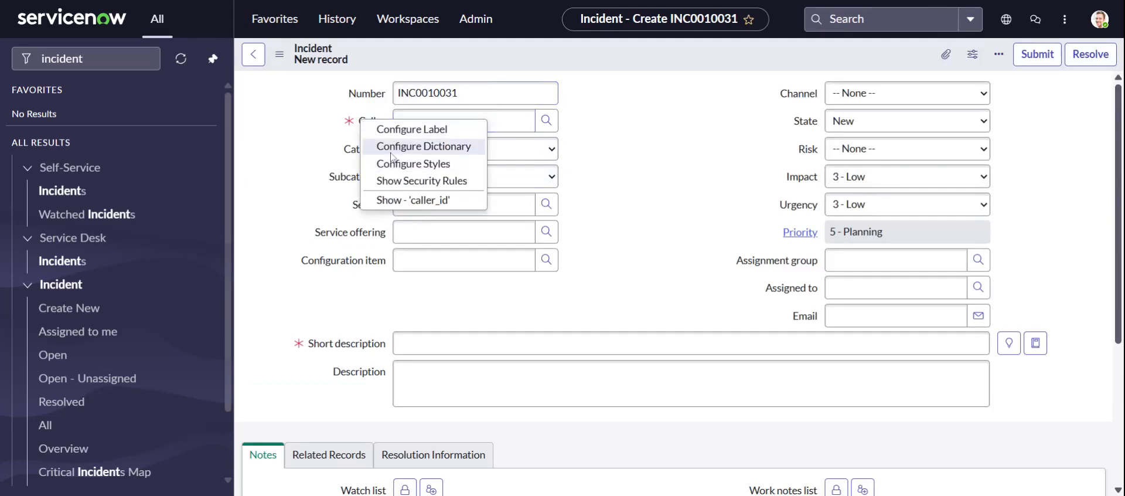
left_click(390, 154)
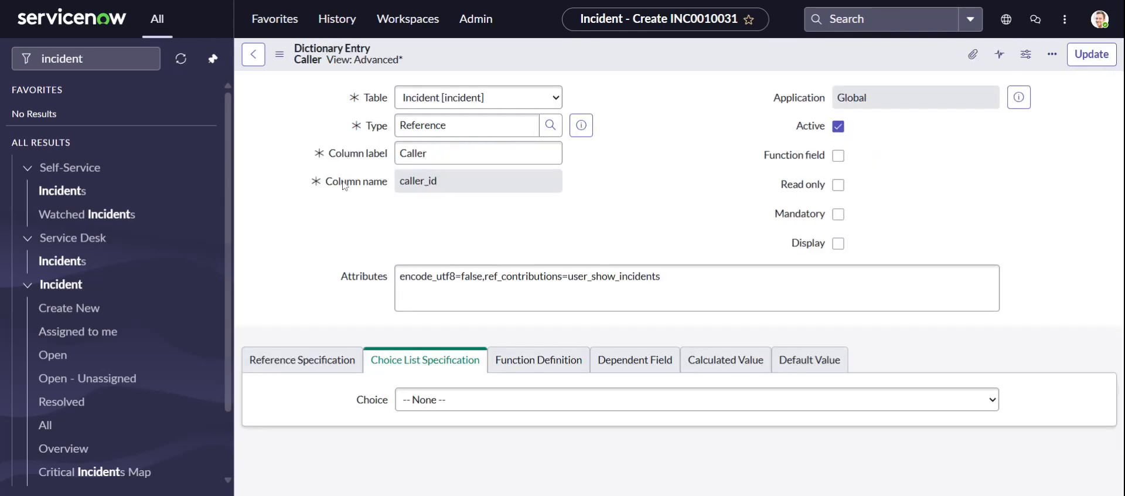
left_click_drag(340, 181, 391, 183)
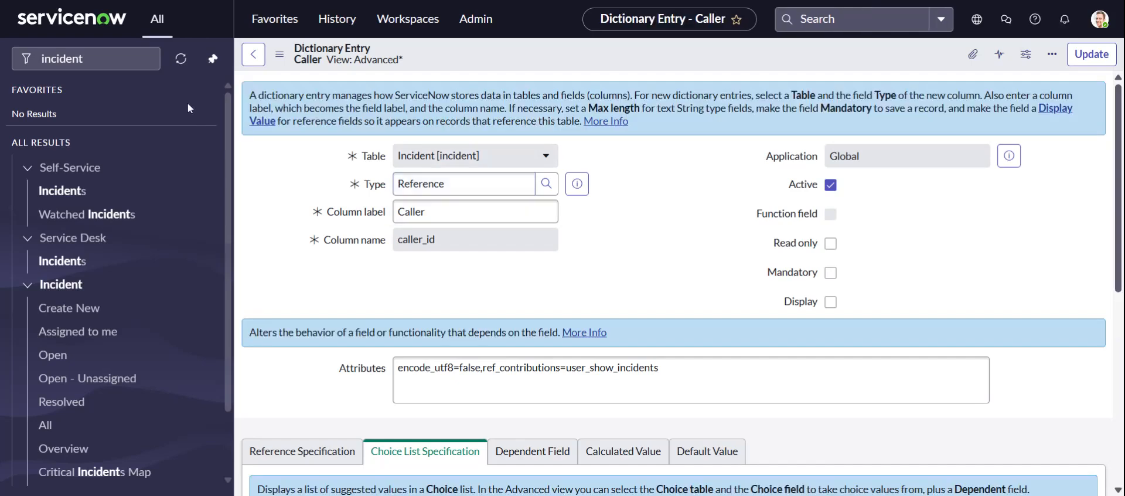
left_click(254, 55)
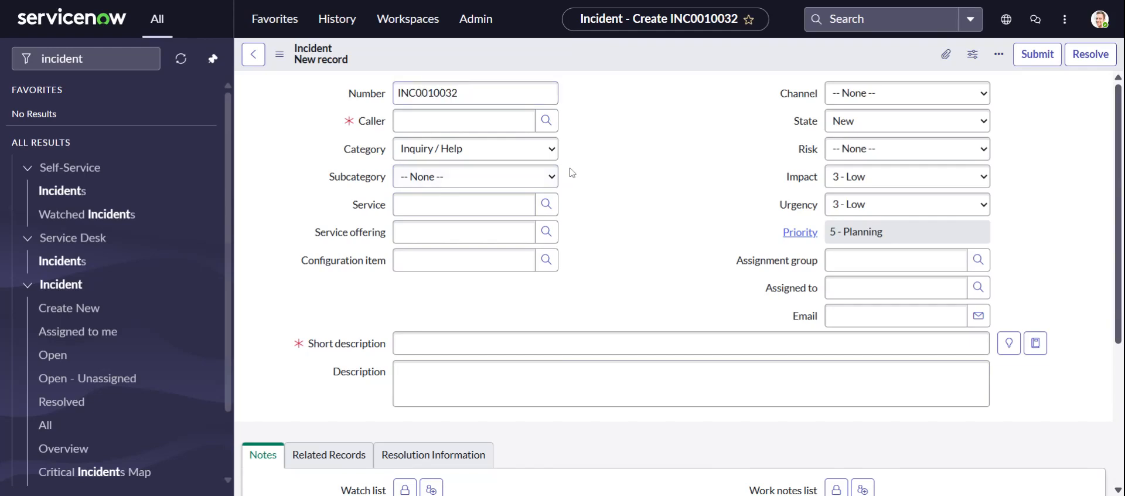
Check the Caller field's column name, open the Risk field's dictionary entry and highlight the u_ prefix of its column name.
right_click(376, 125)
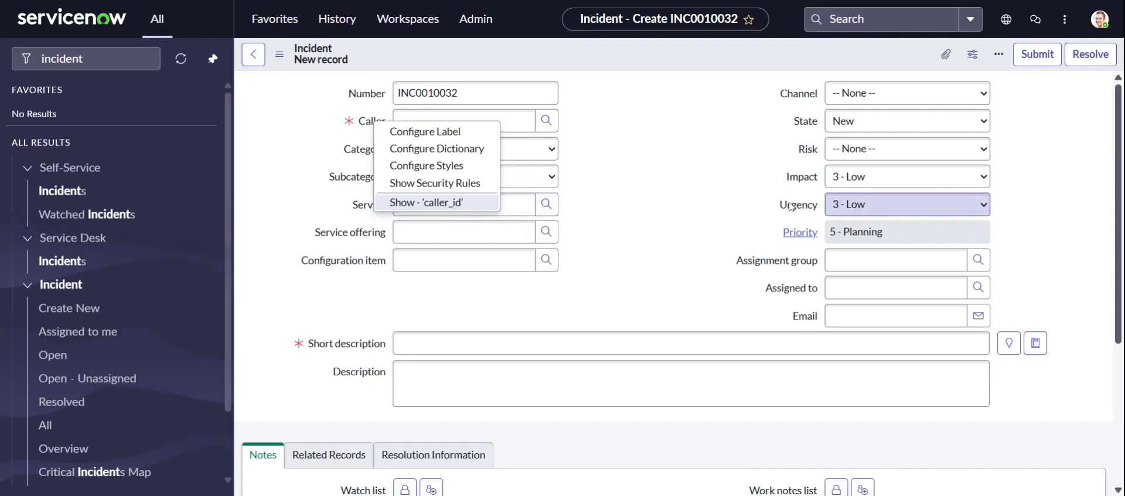
right_click(811, 154)
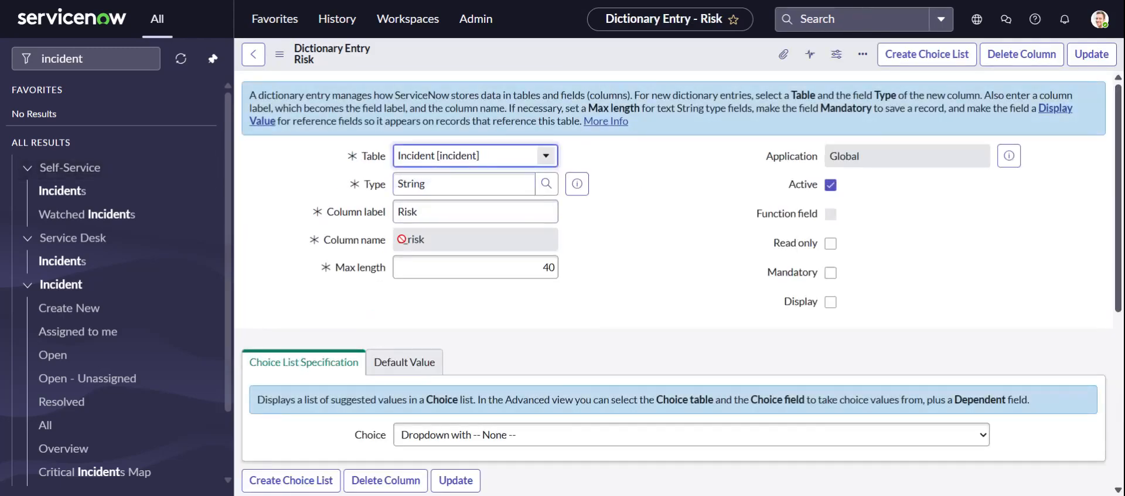
left_click_drag(397, 239, 408, 239)
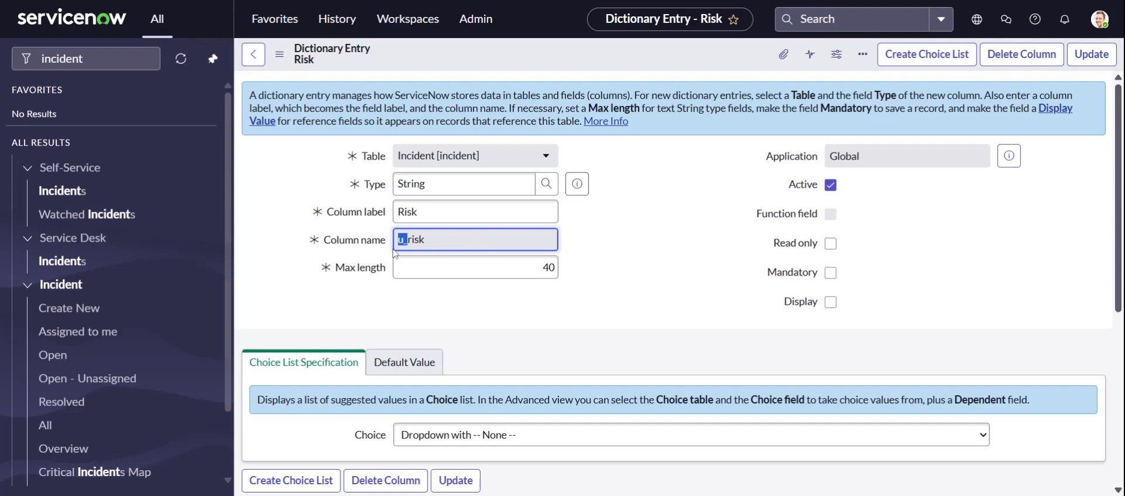
left_click(429, 243)
left_click_drag(399, 243, 404, 243)
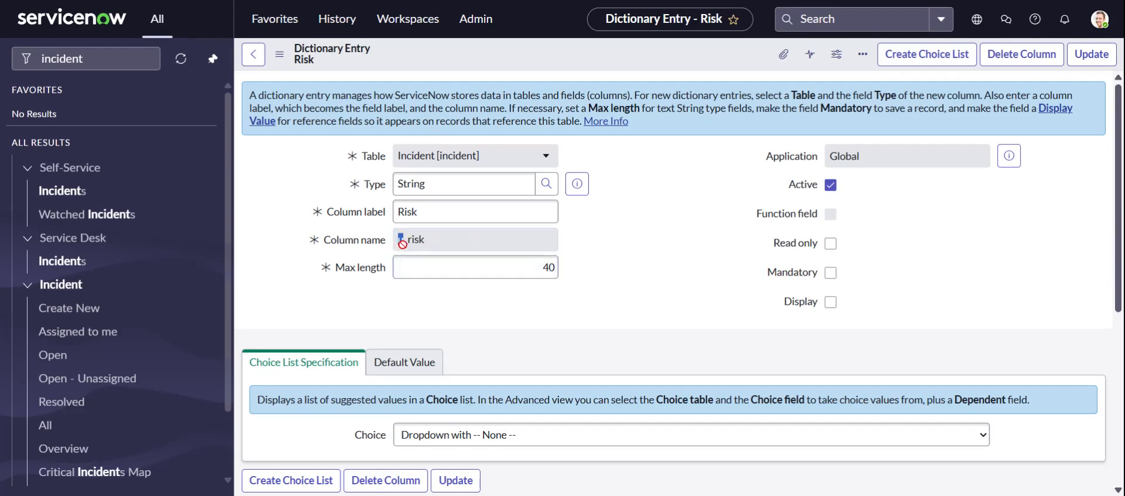
Toggle the Read only option of the Risk field on and back off.
left_click(653, 233)
left_click(830, 244)
left_click(830, 243)
left_click(831, 310)
Create a choice for the Risk field with both label and value set to "1 - Higher risk" and submit it.
scroll(873, 262, "down", 5)
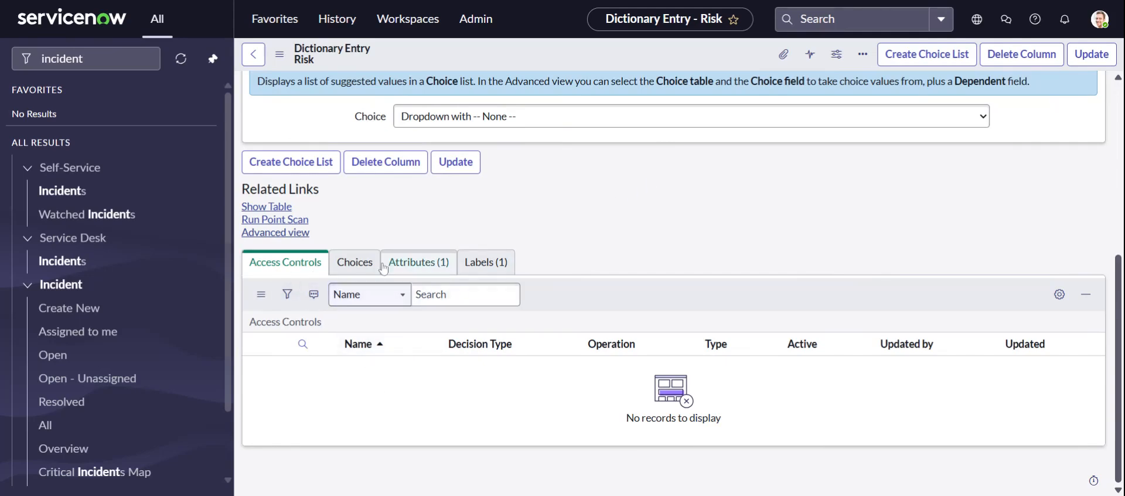
left_click(355, 262)
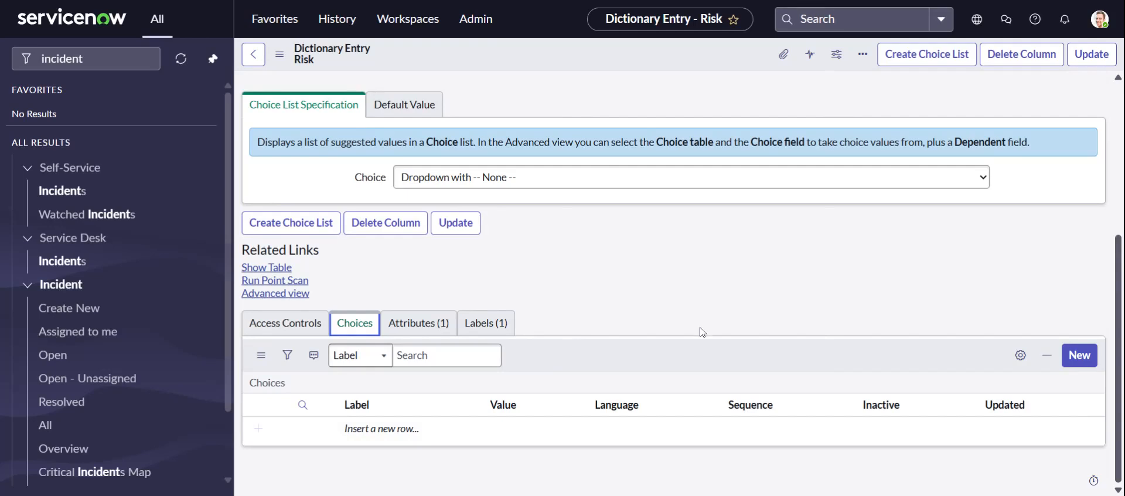
left_click(1090, 357)
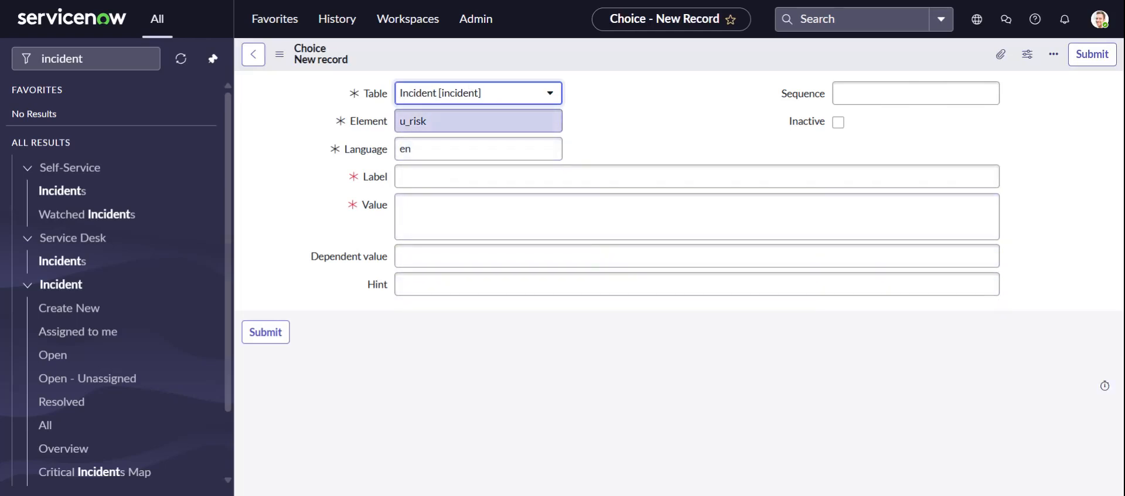
left_click(463, 179)
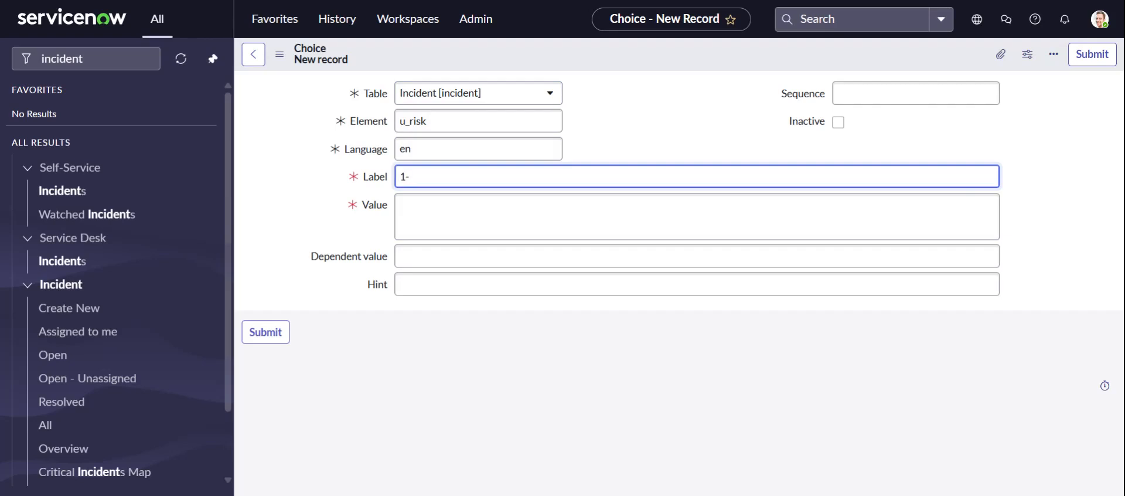
type("1 - Higher risk")
key("ctrl+a")
key("ctrl+c")
key("Tab")
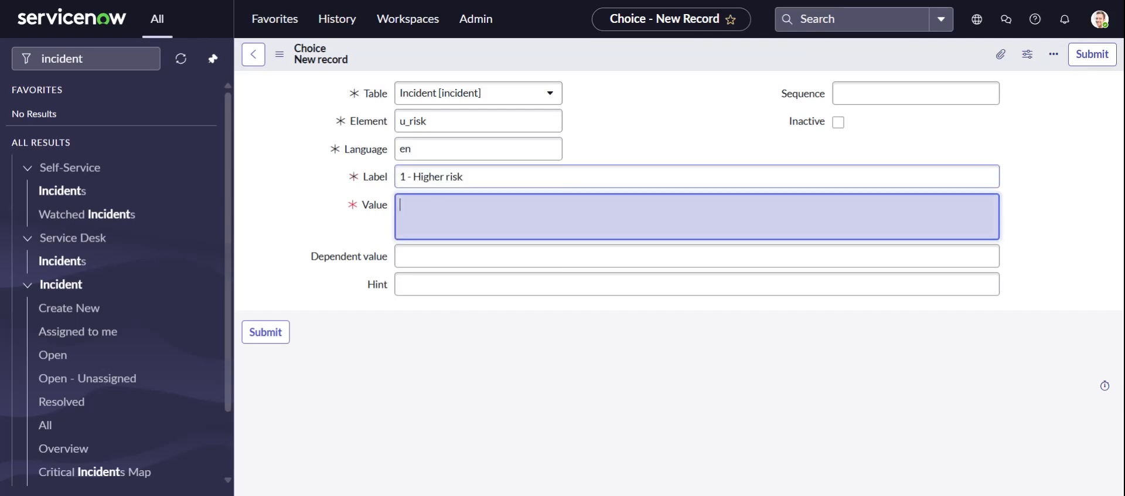
key("ctrl+v")
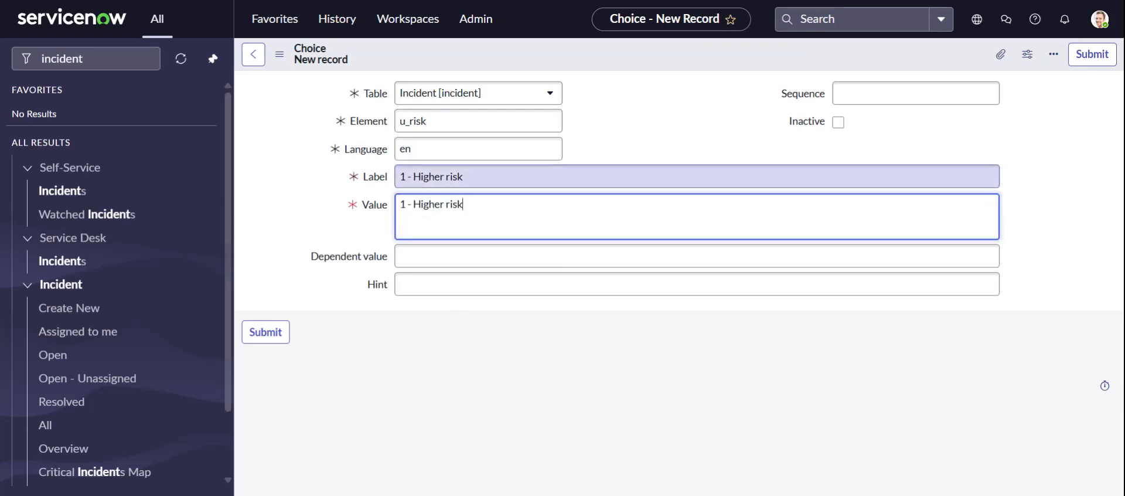
left_click(356, 228)
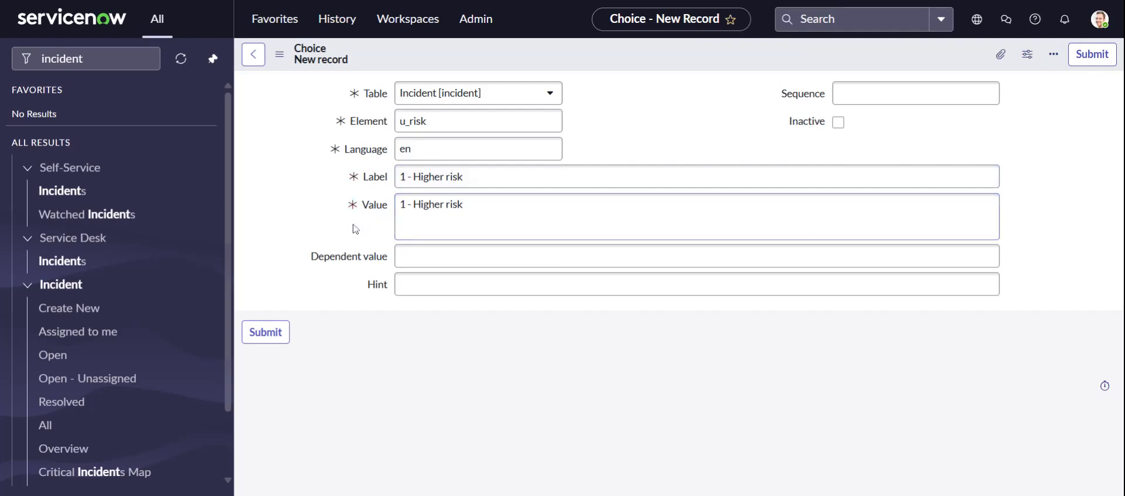
left_click(286, 328)
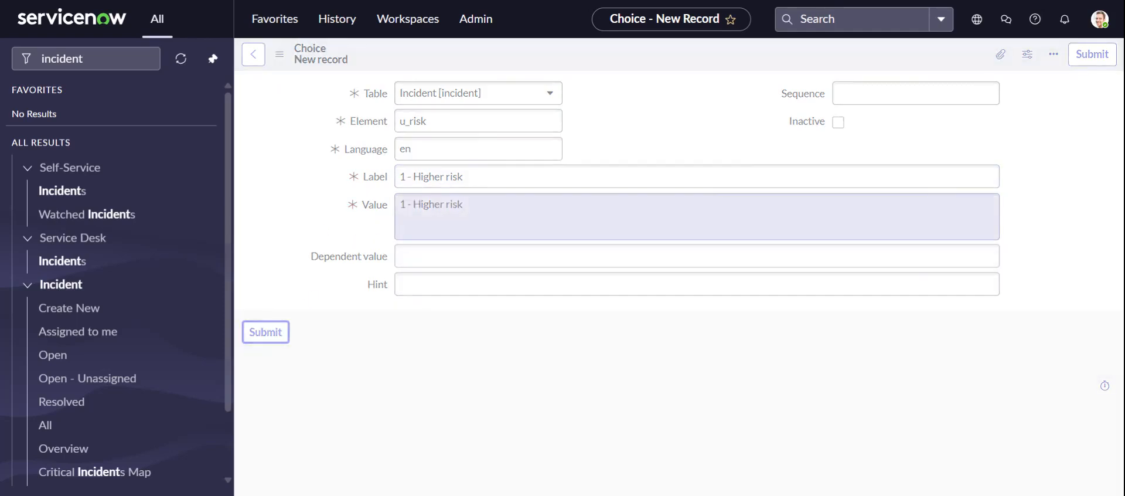
Add a second Risk choice with label and value "2 - normal risk", and save the dictionary entry.
scroll(762, 293, "down", 4)
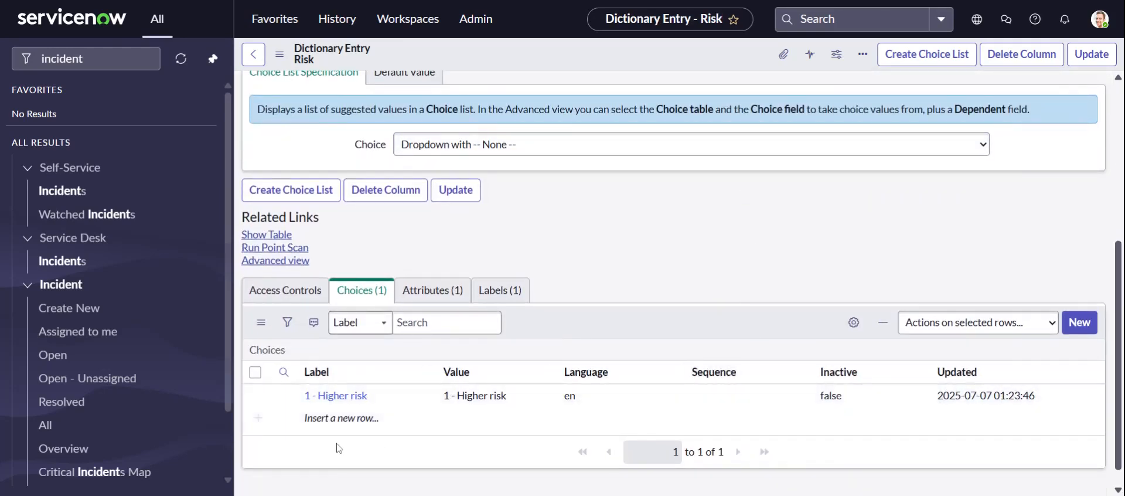
left_click(1079, 323)
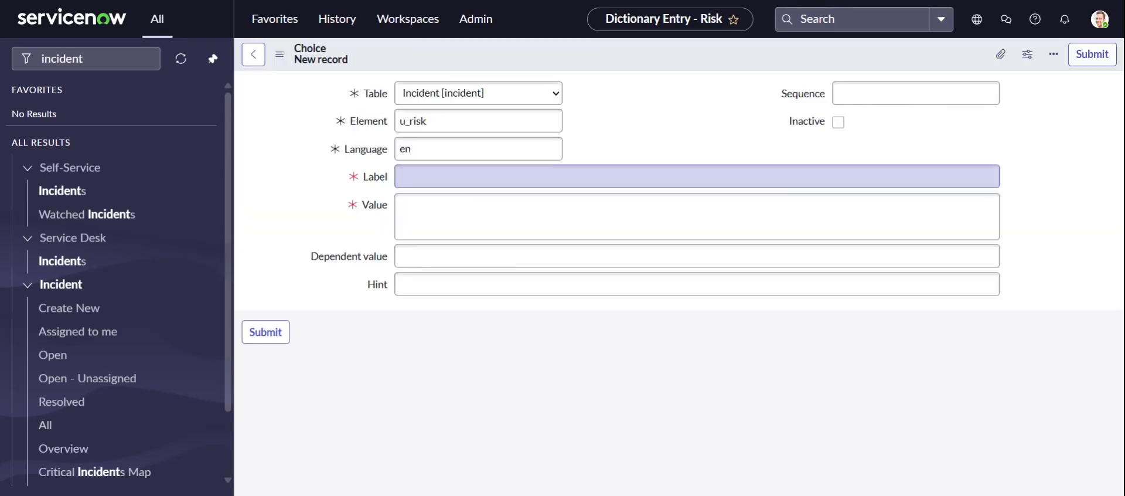
left_click(697, 176)
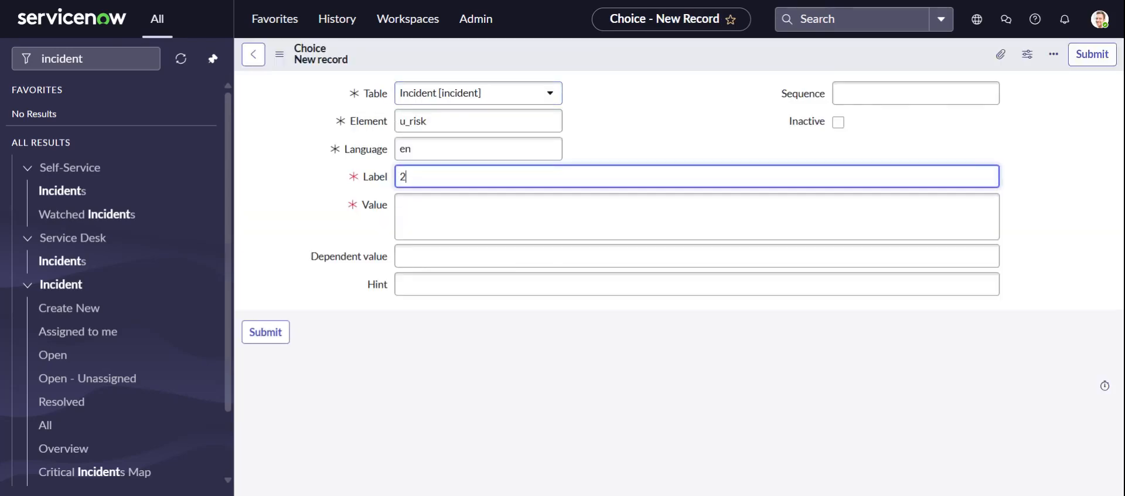
type("2 - normal risk")
left_click_drag(401, 177, 472, 195)
key("ctrl+c")
key("Tab")
key("ctrl+v")
left_click(252, 341)
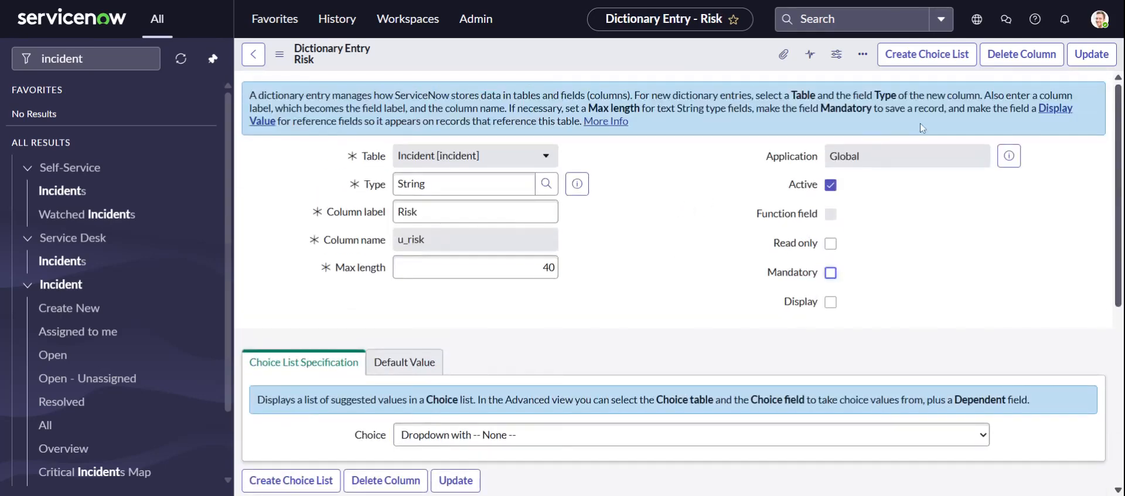
left_click(1092, 54)
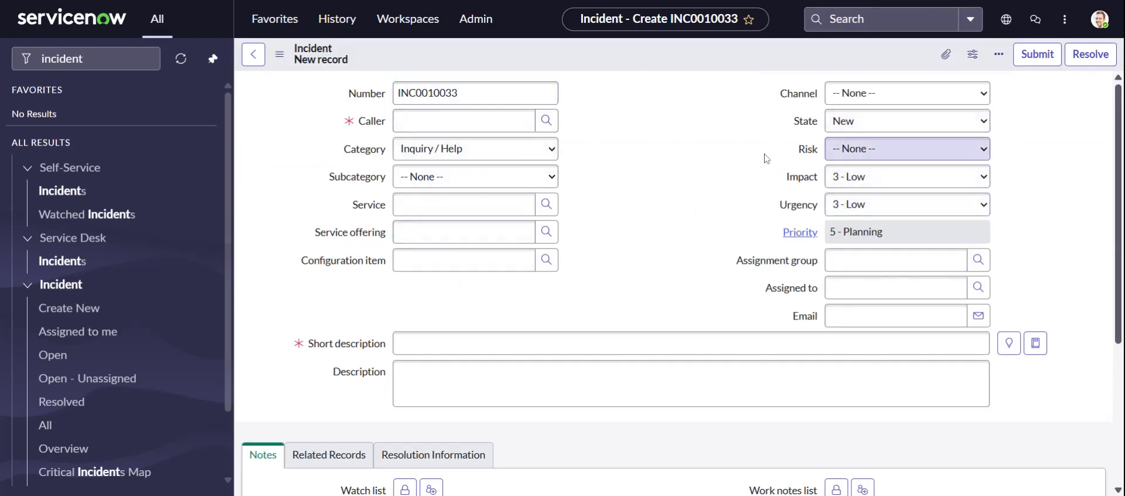
Configure the Risk field's choices from the incident form, adding the item "3 - lower risk", and save them.
left_click(842, 153)
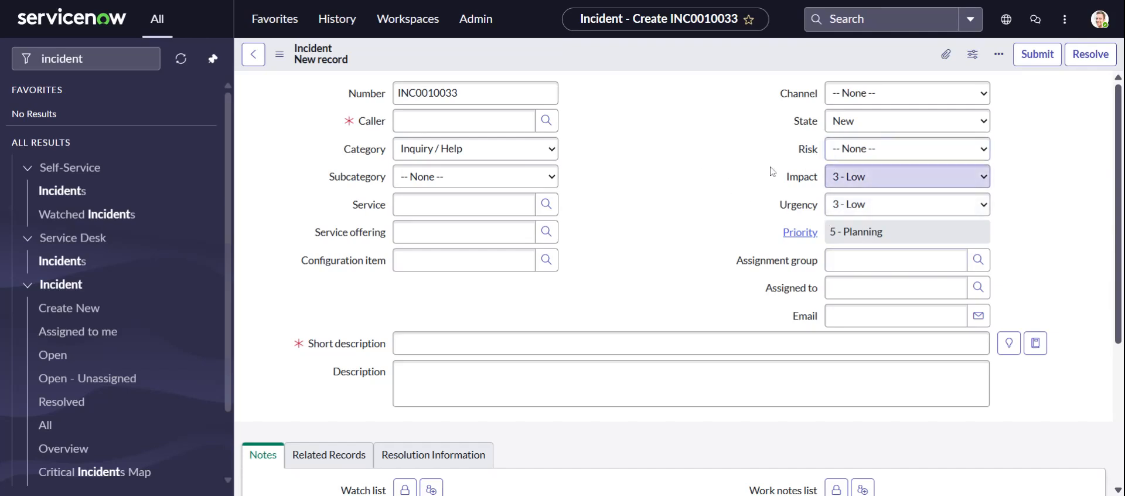
right_click(804, 156)
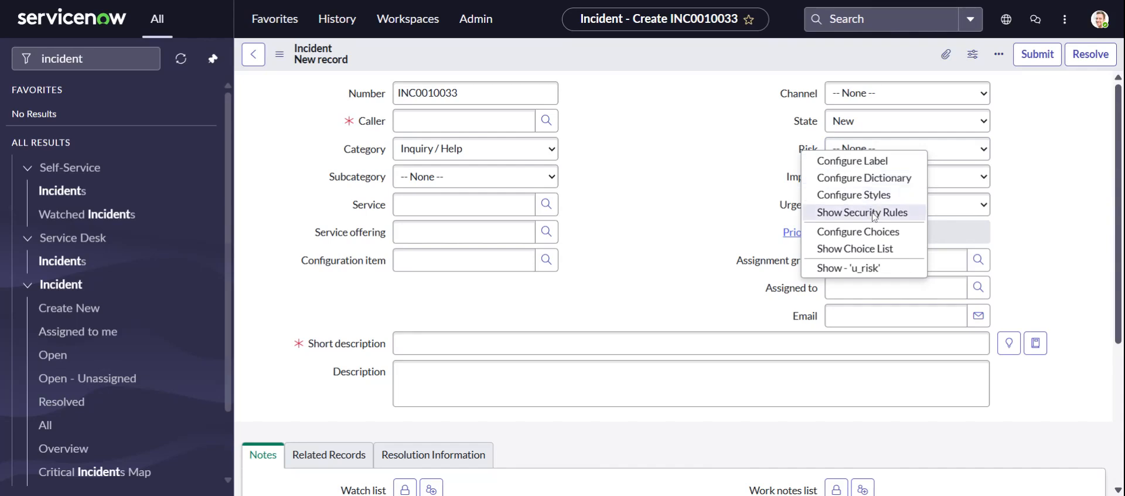
left_click(876, 232)
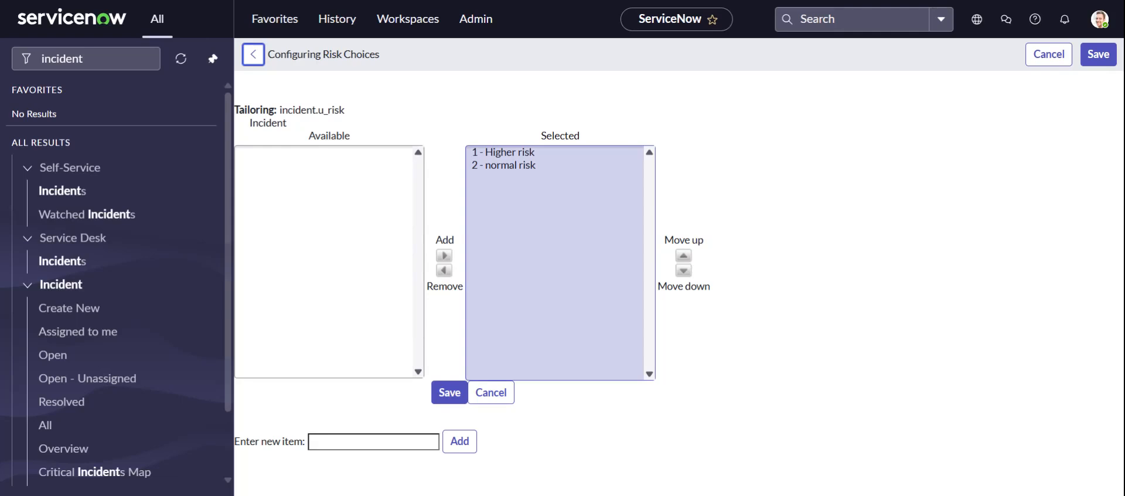
left_click(399, 442)
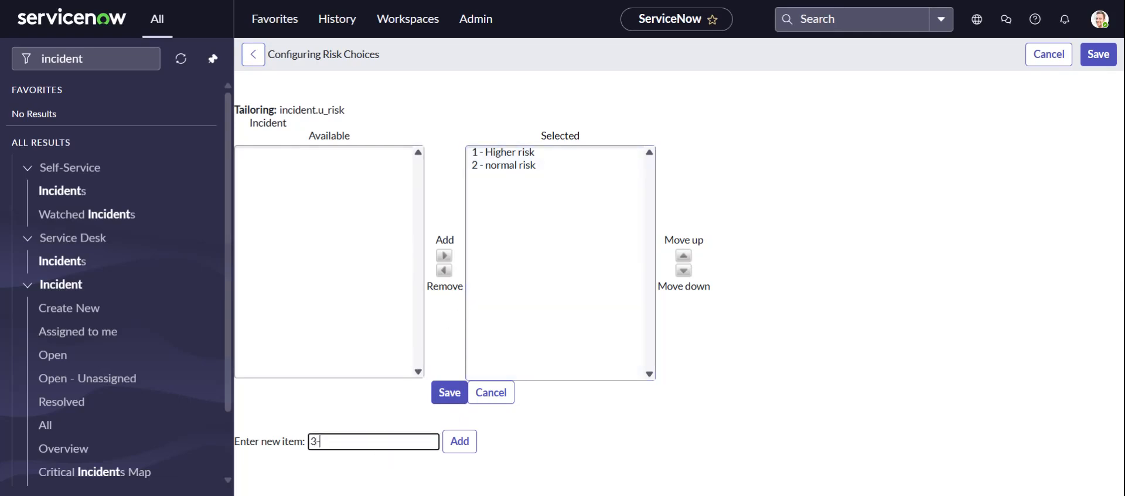
type("3 - lower risk")
left_click(459, 441)
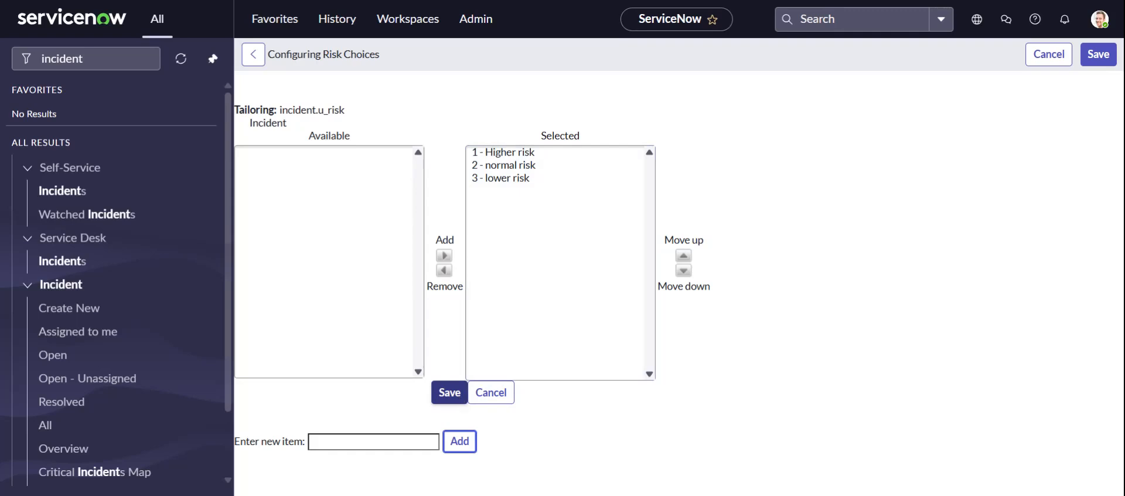
left_click(448, 393)
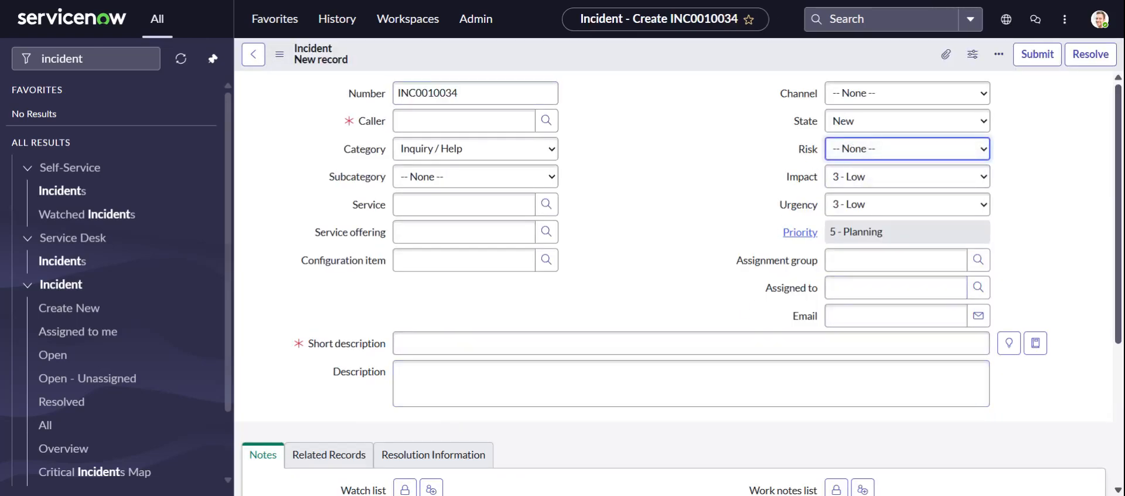
Examine the Risk field's choice list and security rules, and return to the incident form.
right_click(808, 151)
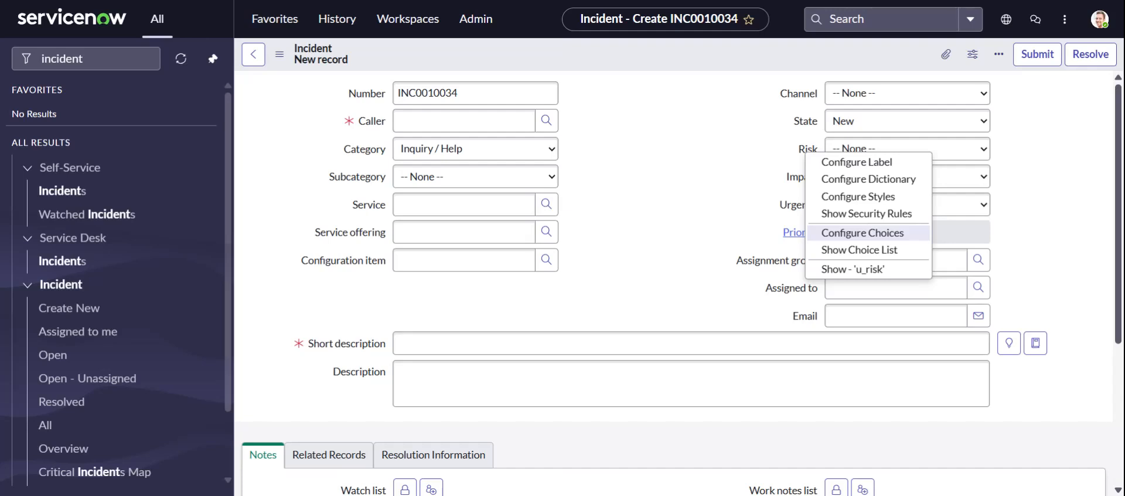
left_click(879, 255)
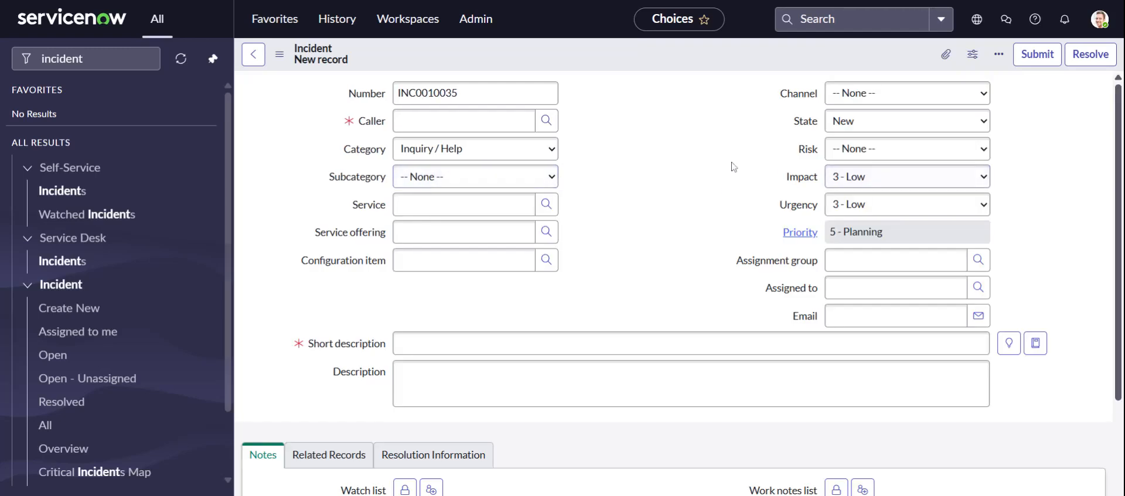
right_click(809, 150)
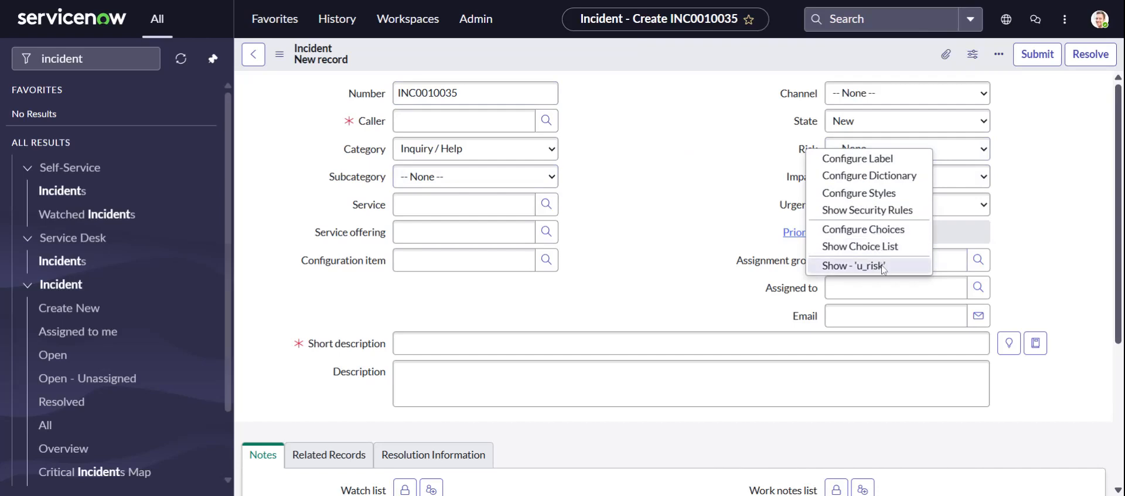
left_click(868, 210)
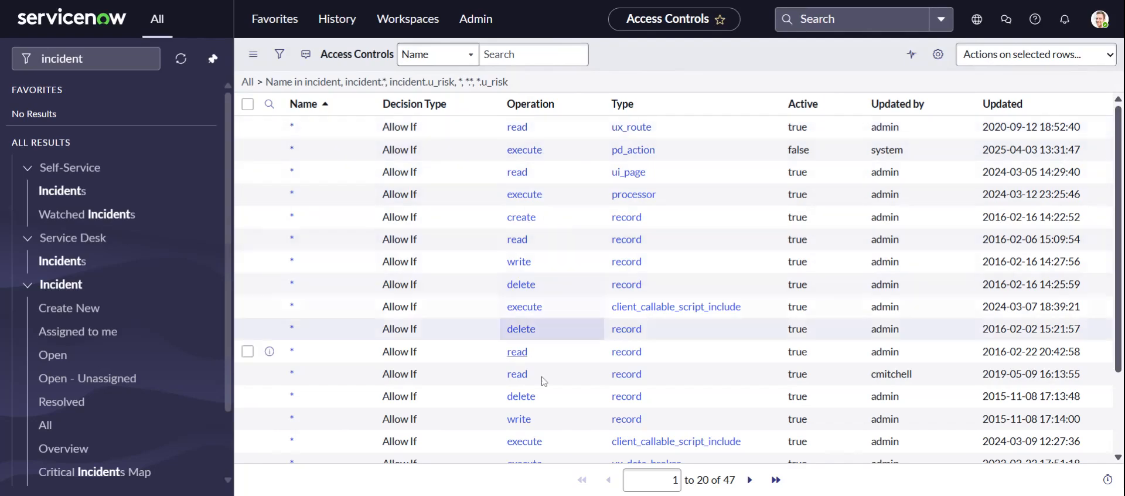
scroll(629, 353, "down", 2)
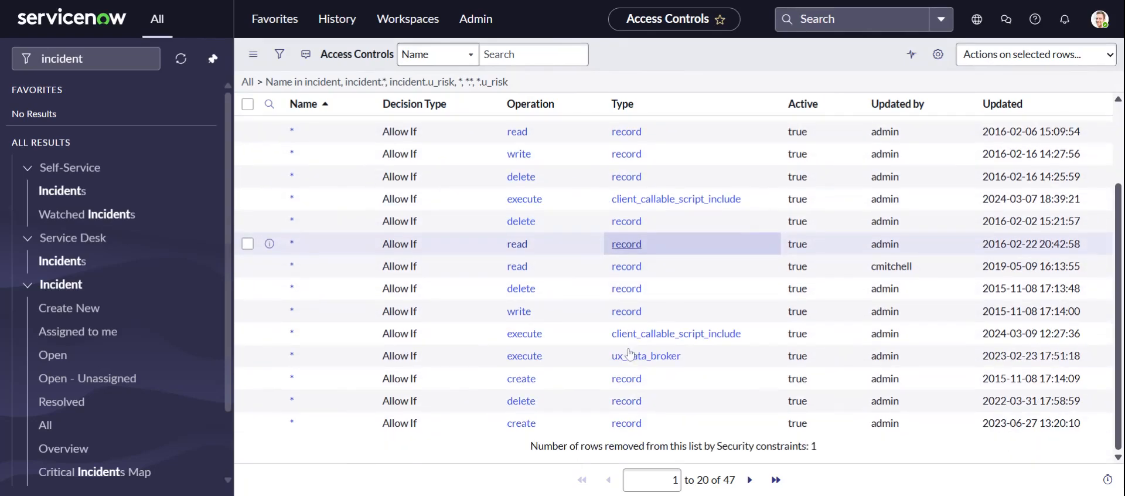
scroll(462, 243, "up", 2)
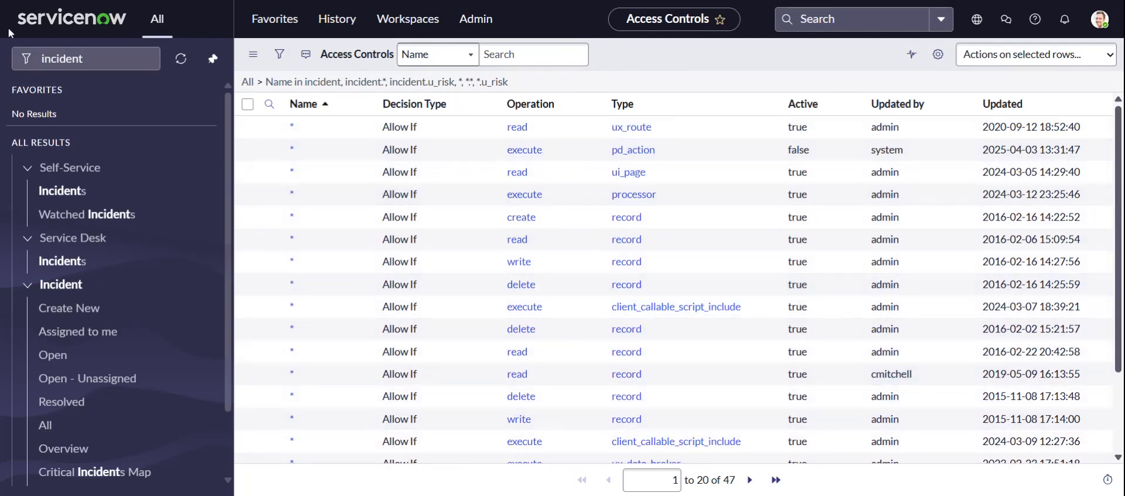
key("alt+Left")
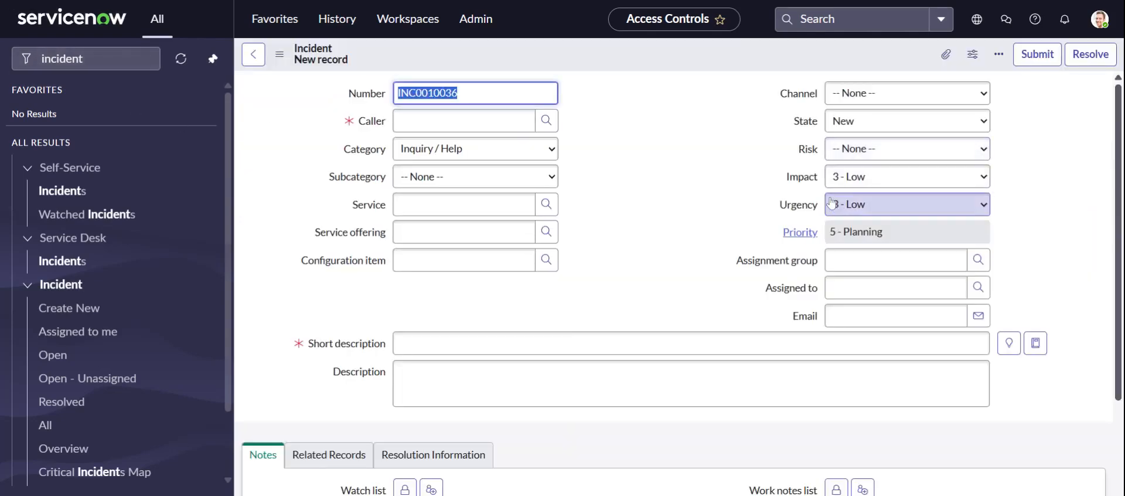
View the style configuration of the Risk field and return to the incident form.
right_click(812, 147)
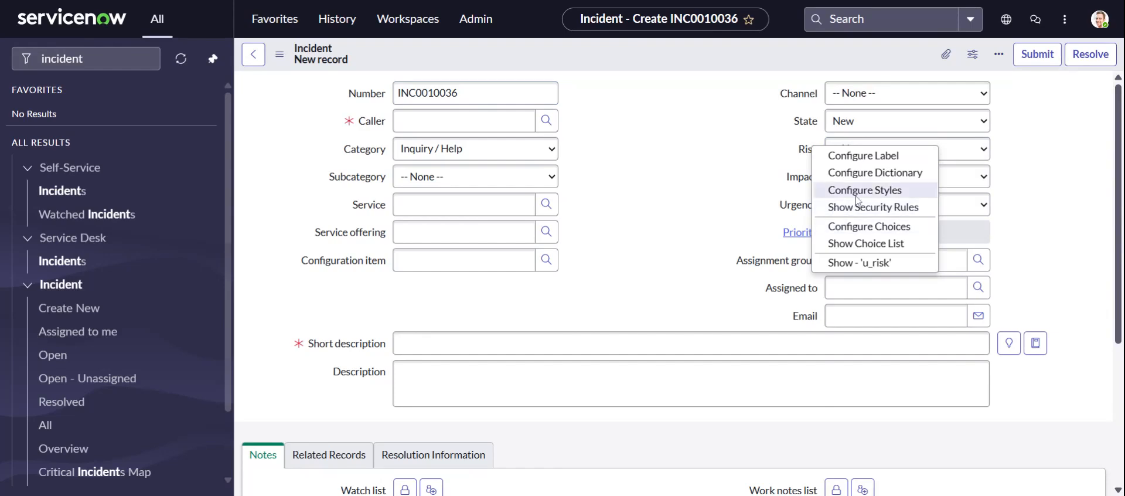
left_click(856, 200)
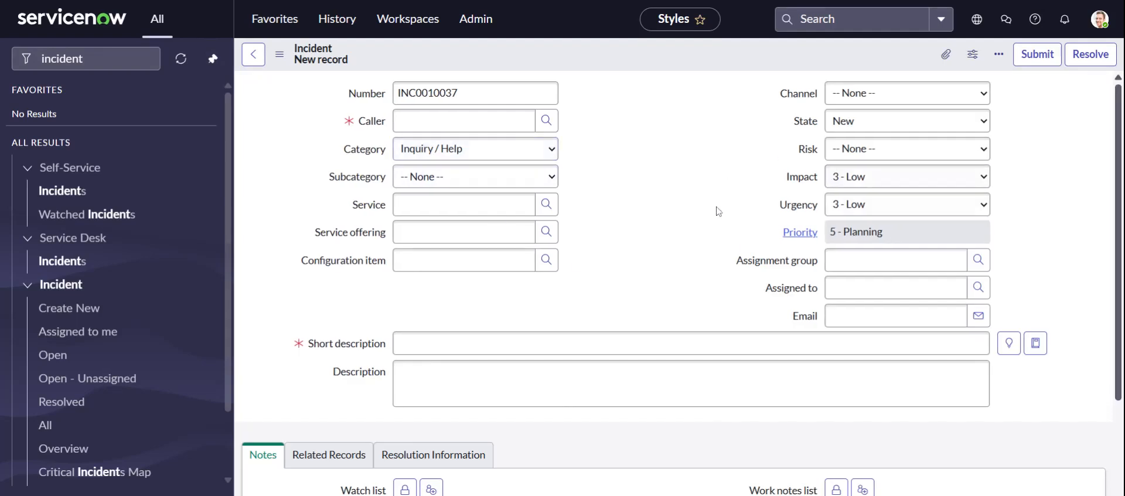
left_click(802, 152)
right_click(802, 153)
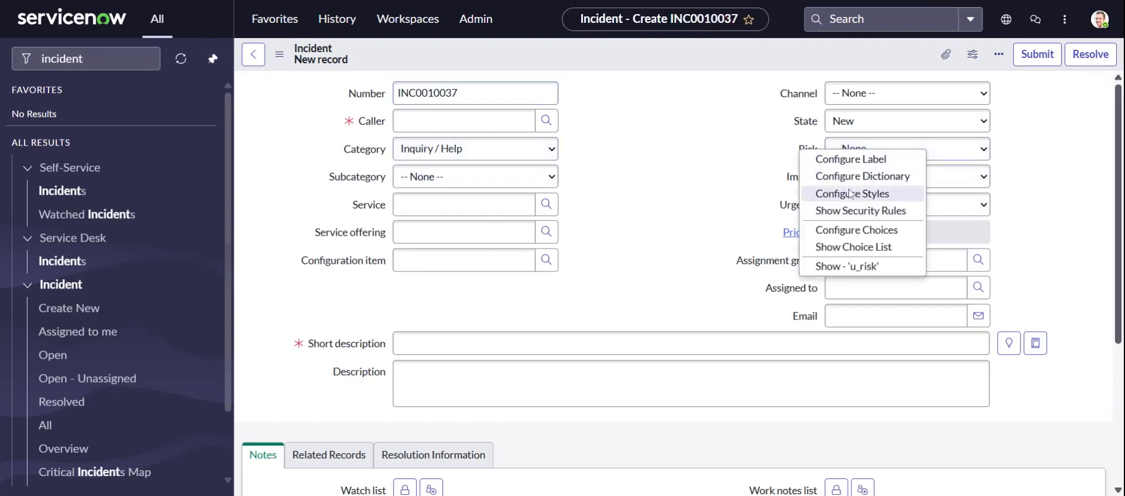
left_click(732, 198)
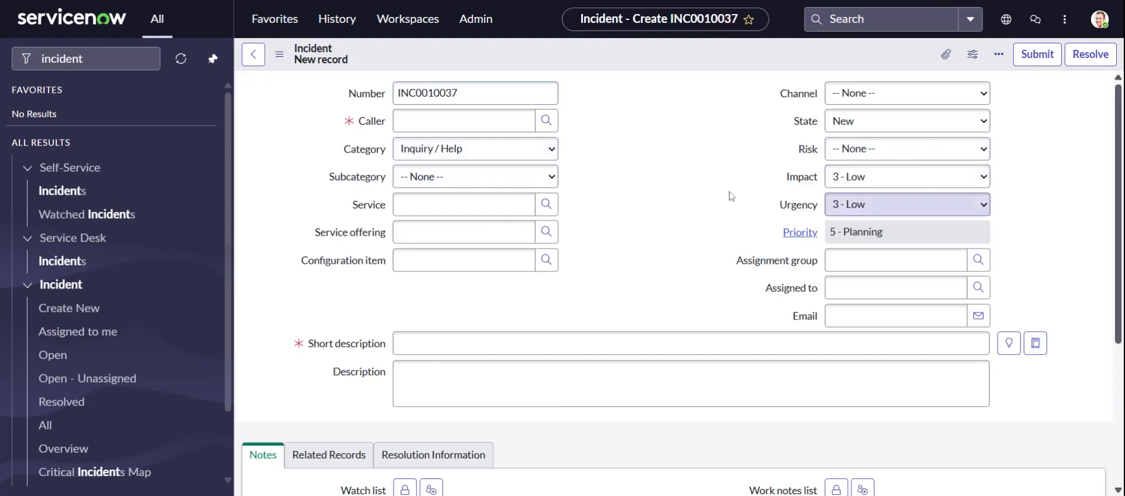
Open the Risk field's dictionary entry and change its column label to "custom_ Risk".
left_click(823, 154)
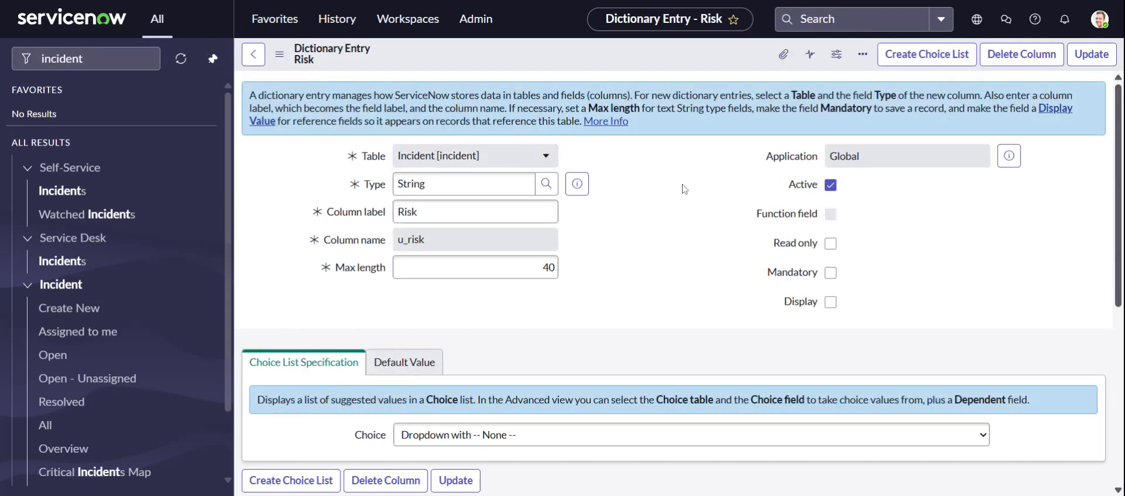
scroll(683, 189, "down", 2)
left_click_drag(398, 138, 413, 139)
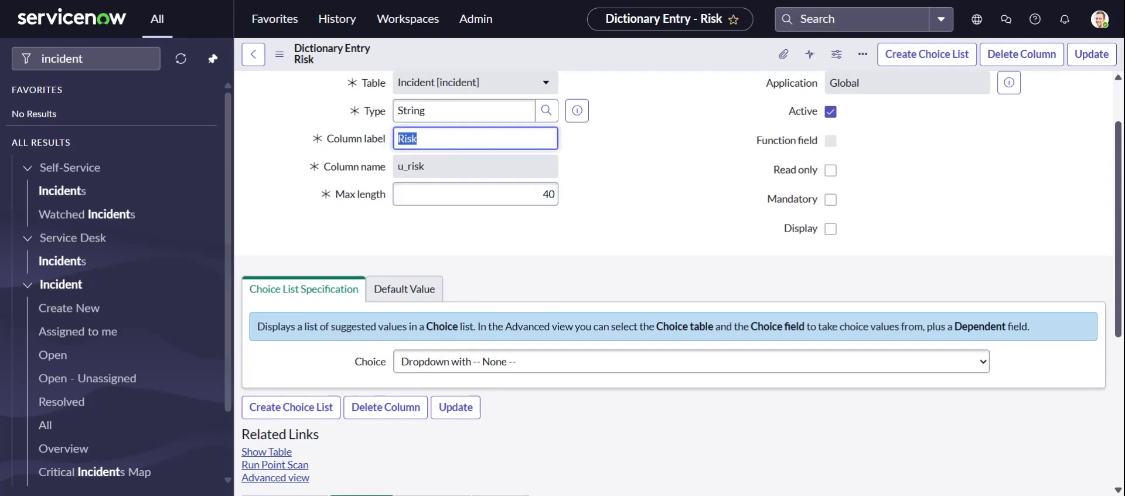
left_click(675, 176)
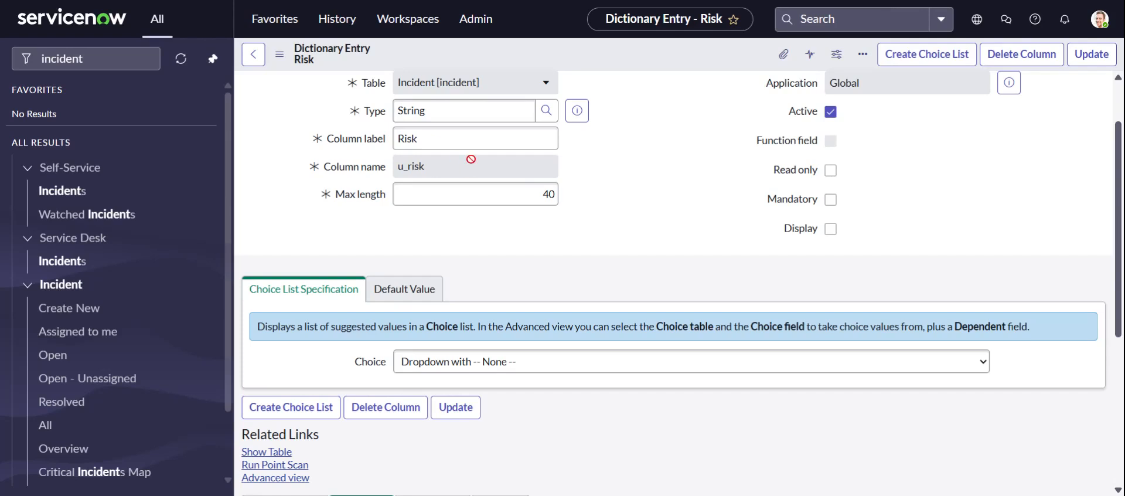
double_click(407, 139)
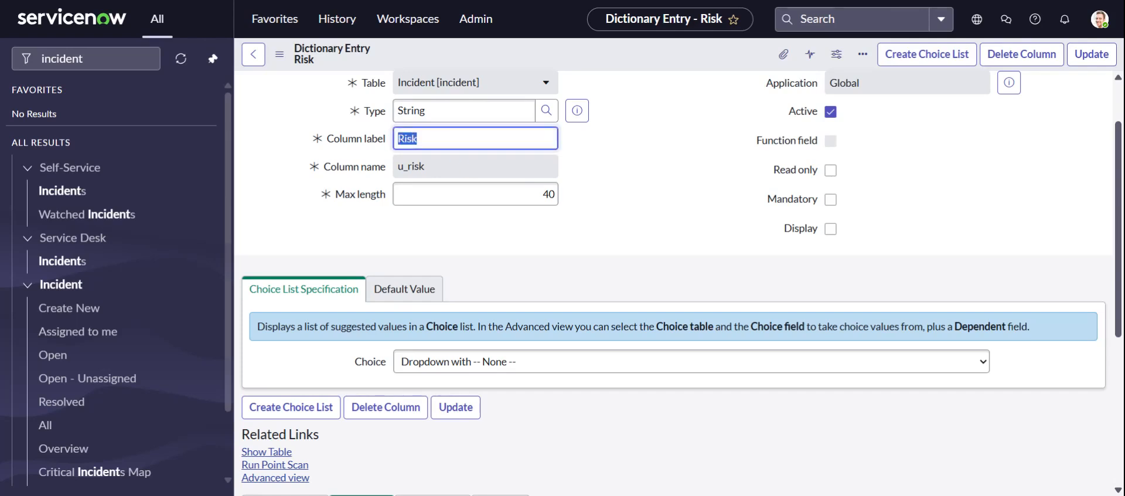
left_click(398, 138)
type("custom_")
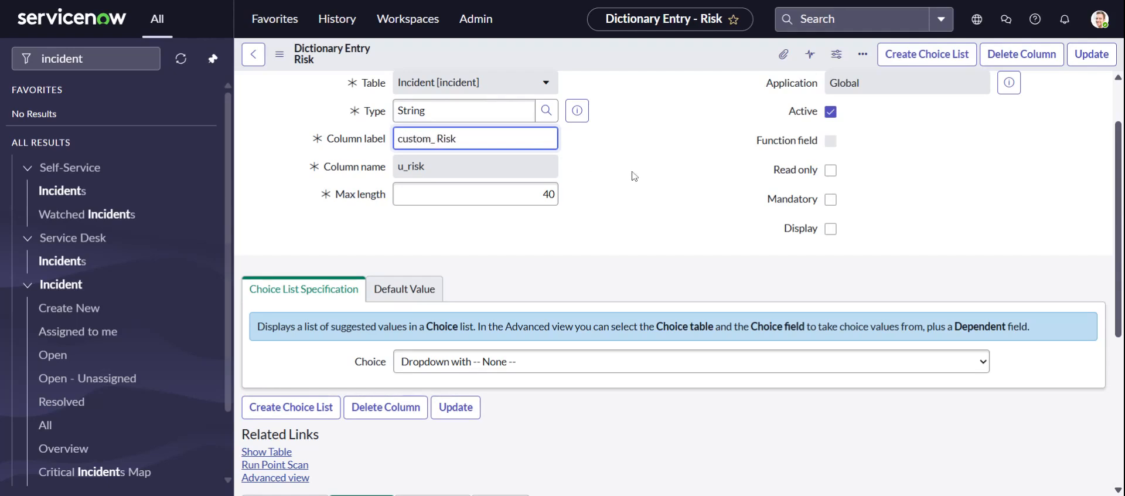
Set the Risk field's column label to "customer_Risk" and save the dictionary entry.
key("BackSpace")
type("er_")
left_click(601, 160)
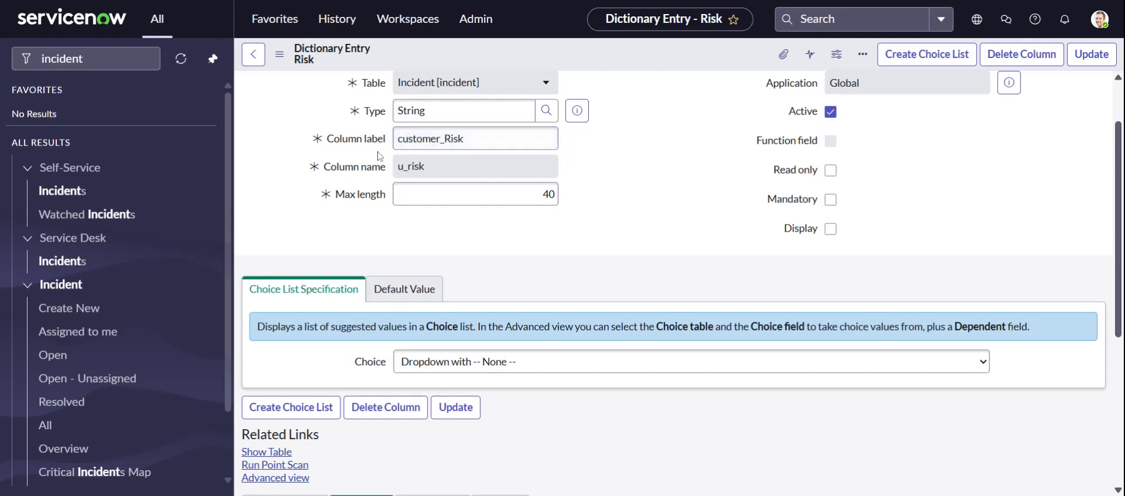
left_click(1077, 58)
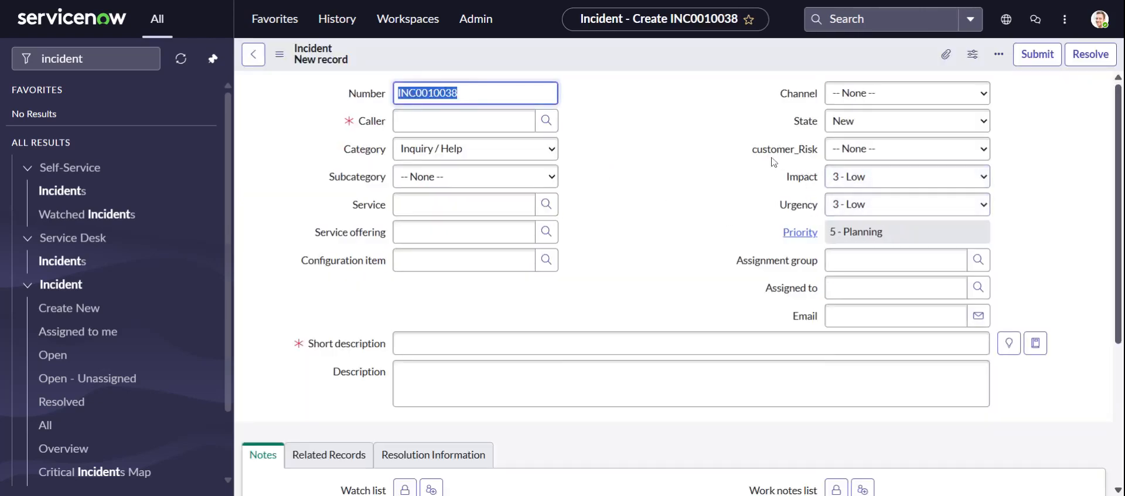
Open the customer_Risk field's dictionary entry from the incident form, switch to the Advanced view, and examine its settings and choices.
right_click(797, 154)
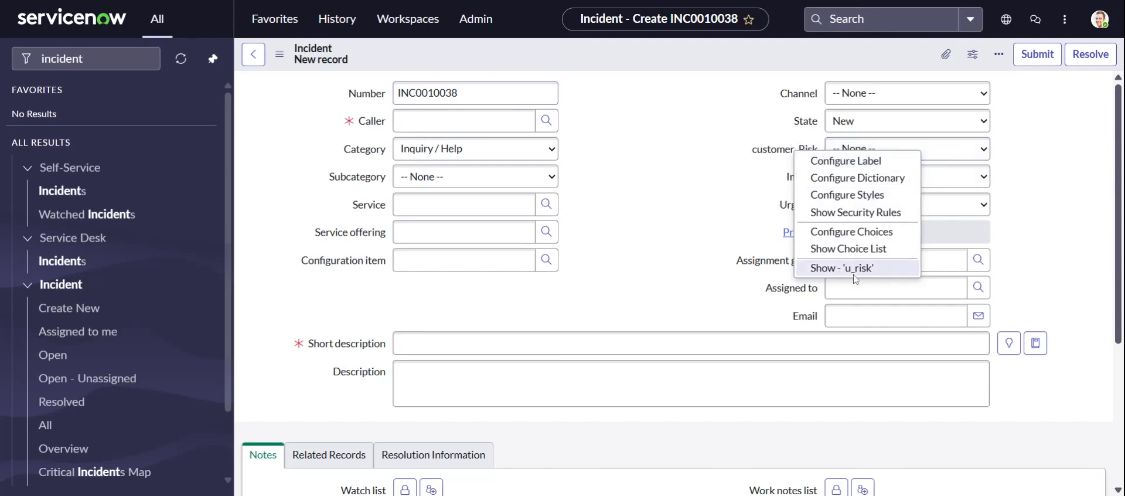
left_click(844, 178)
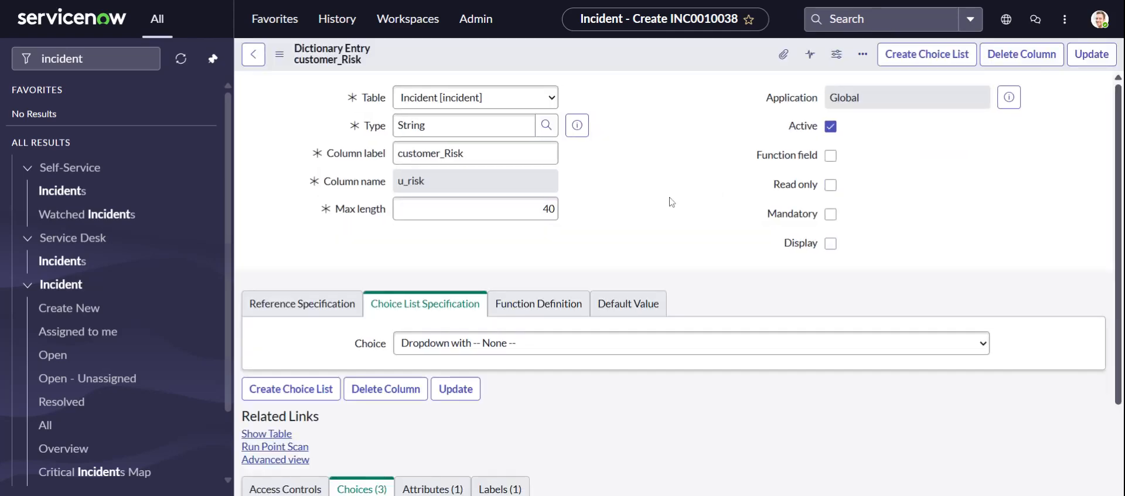
scroll(669, 201, "down", 5)
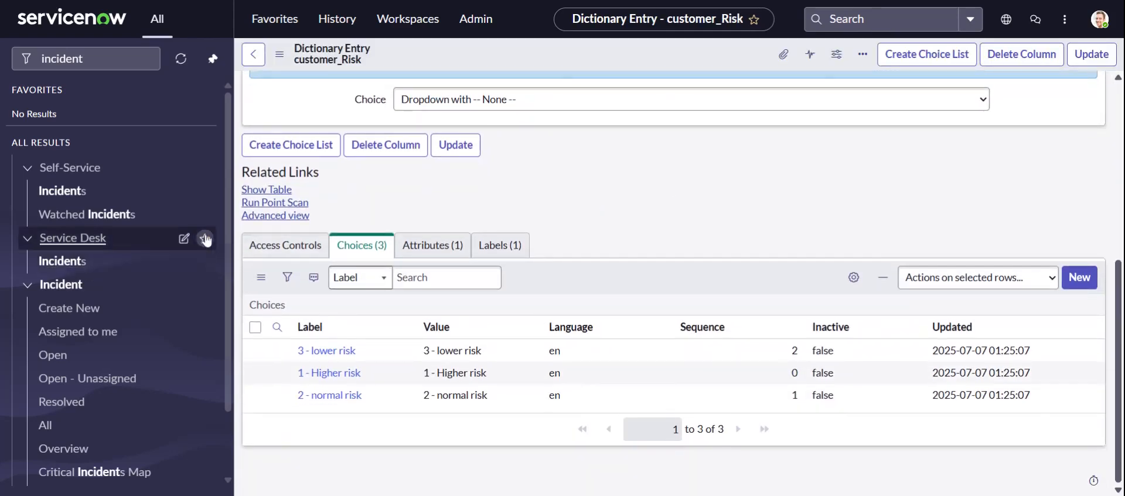
left_click(276, 215)
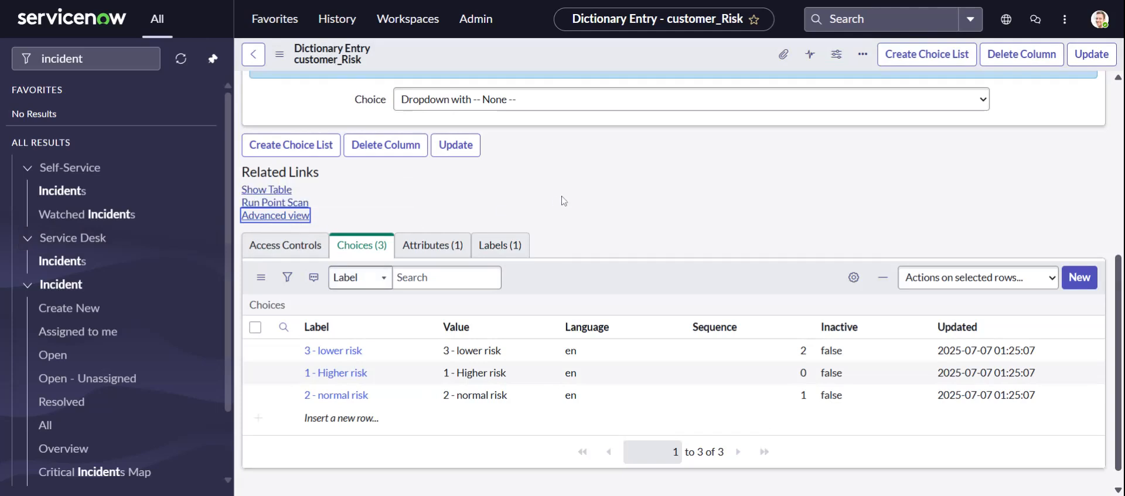
left_click(279, 217)
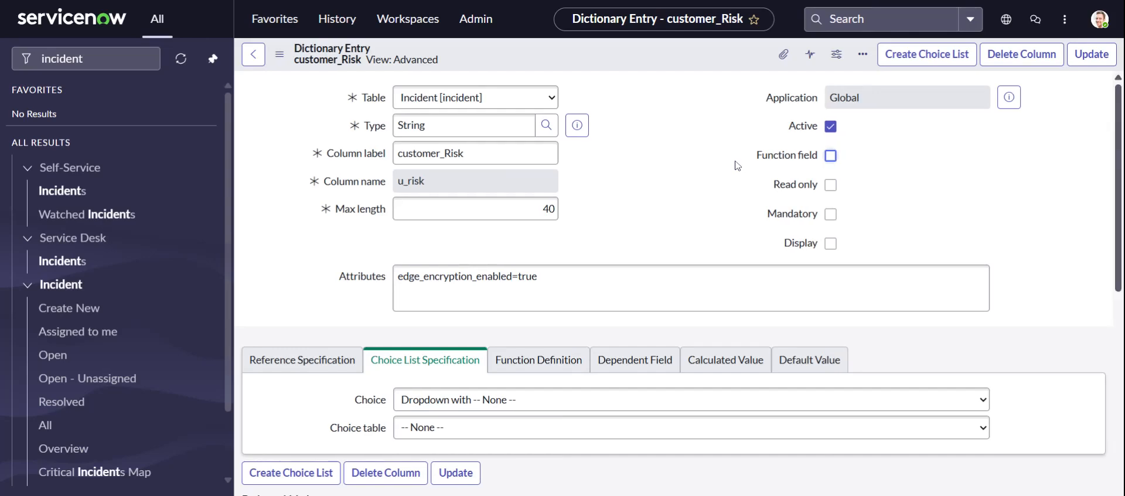
scroll(727, 172, "down", 1)
scroll(686, 229, "down", 3)
scroll(686, 230, "up", 4)
scroll(687, 229, "up", 1)
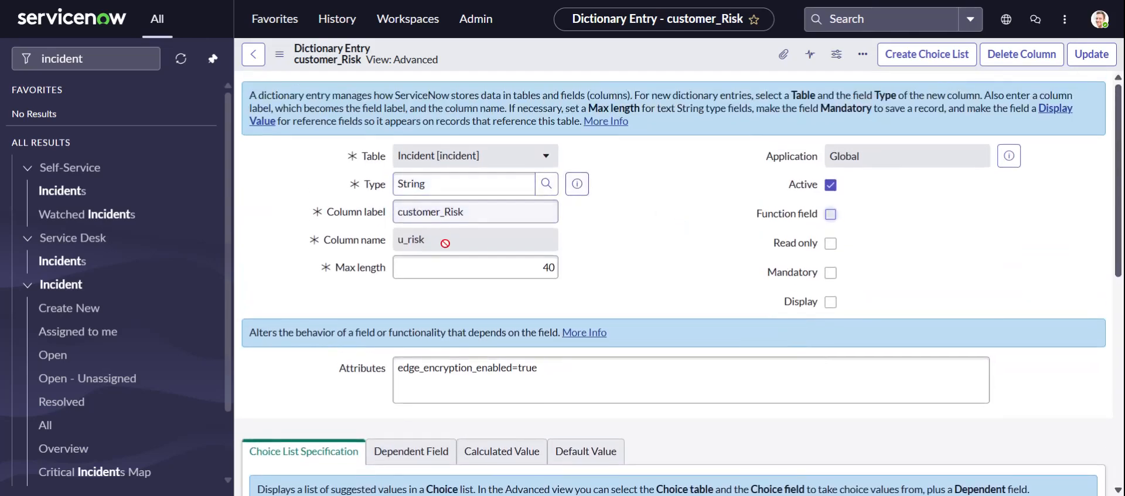
scroll(625, 258, "down", 8)
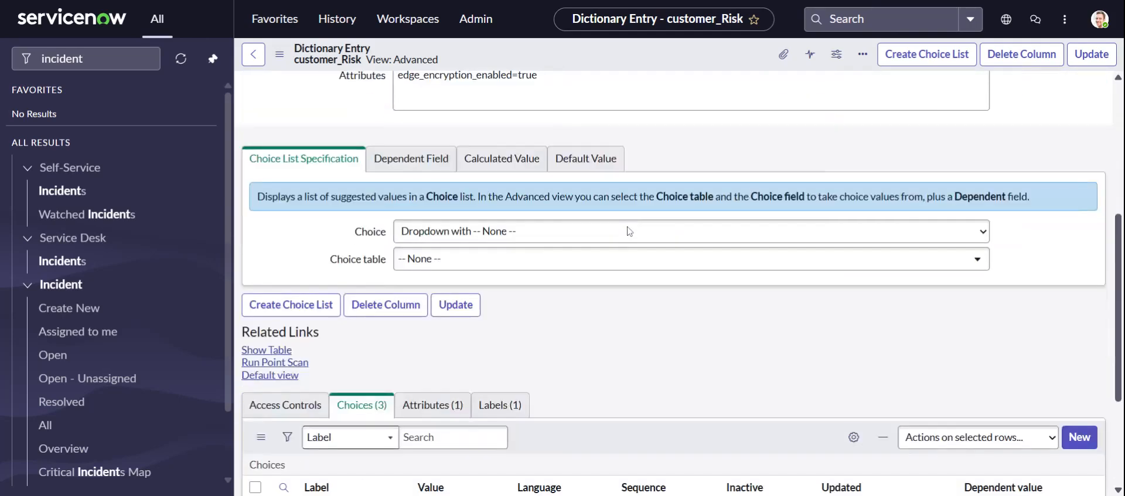
scroll(628, 230, "up", 4)
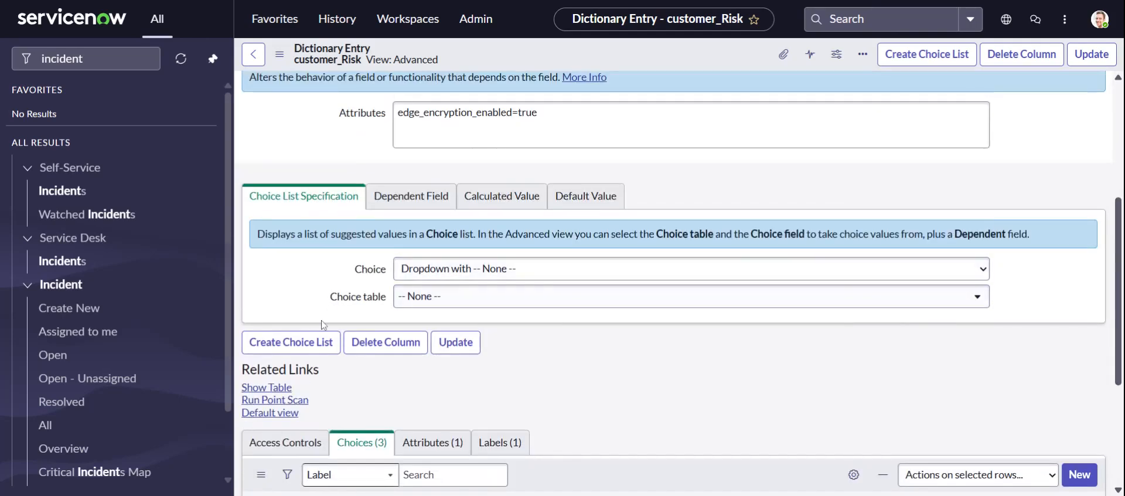
Enable the dependent field option for customer_Risk, view the selectable Incident fields, and dismiss the list without choosing one.
left_click(372, 208)
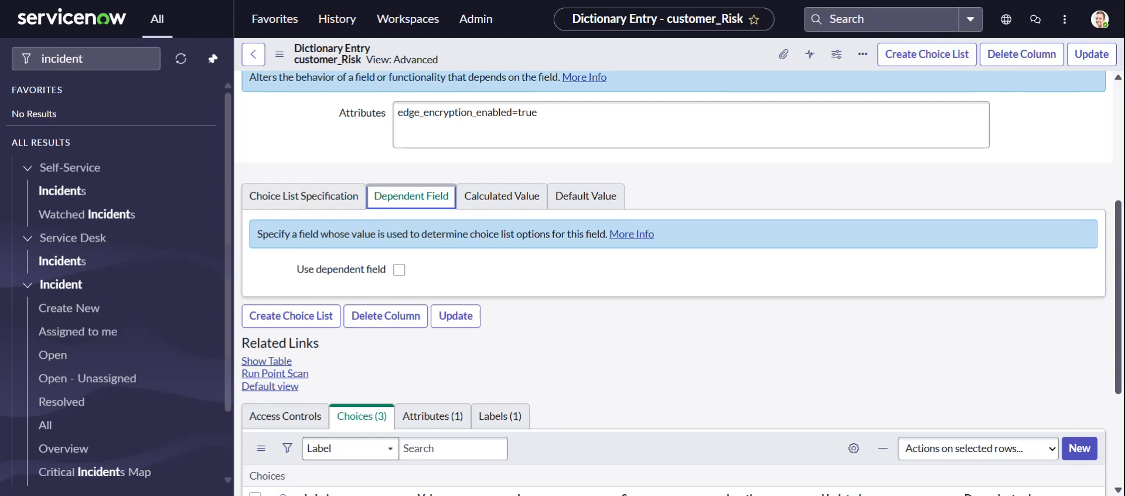
left_click(399, 271)
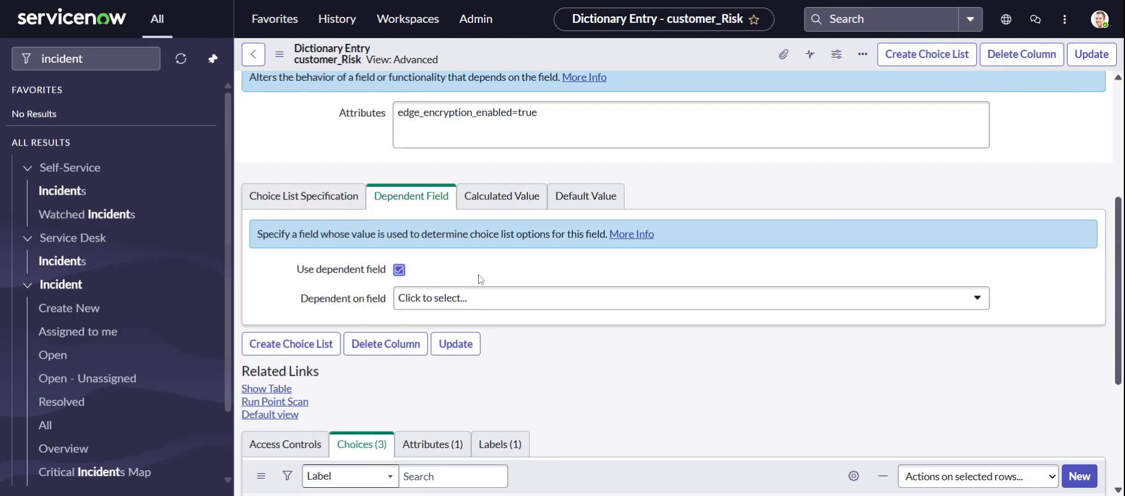
left_click(441, 296)
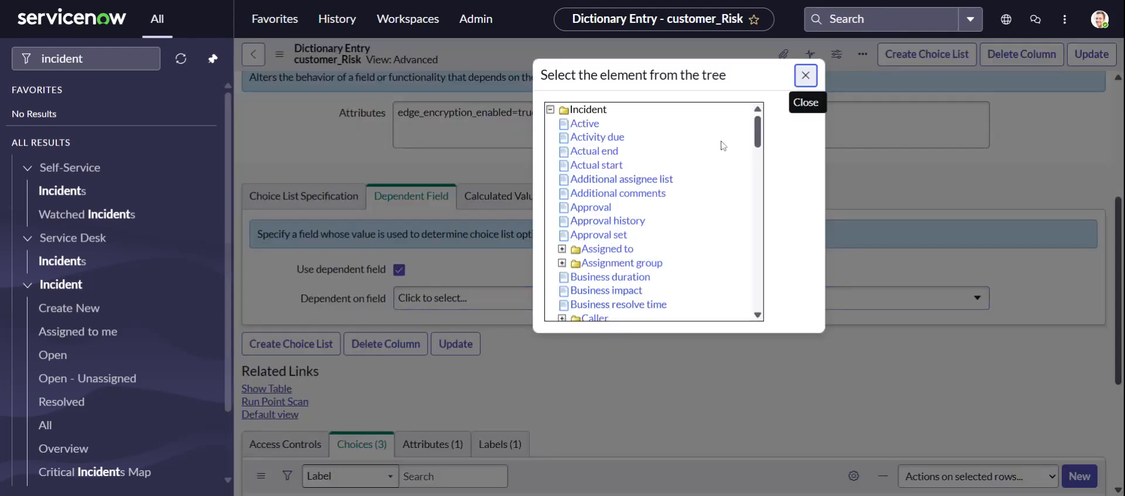
left_click(806, 75)
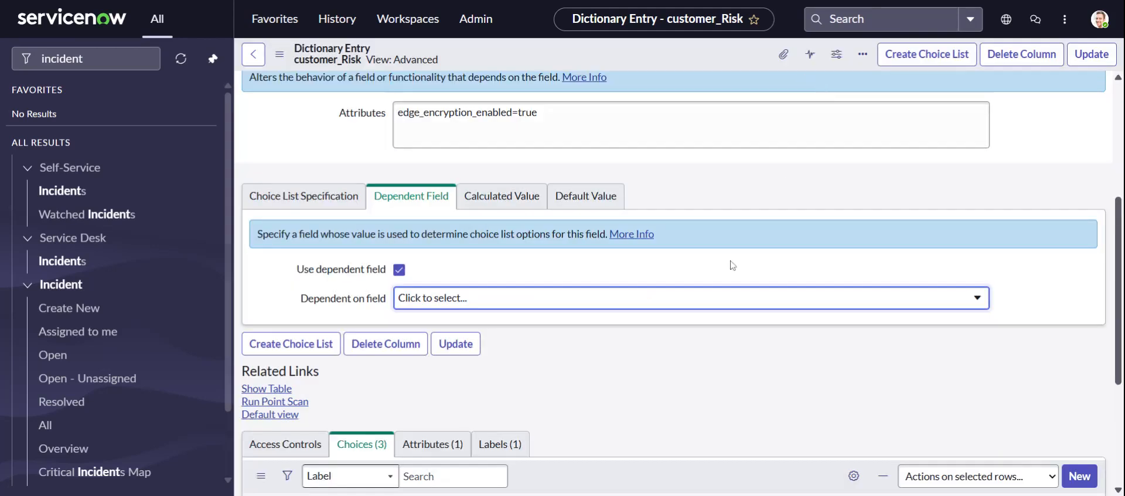
View the calculated value and default value settings of customer_Risk, and return to the incident form without saving.
left_click(525, 201)
left_click(584, 202)
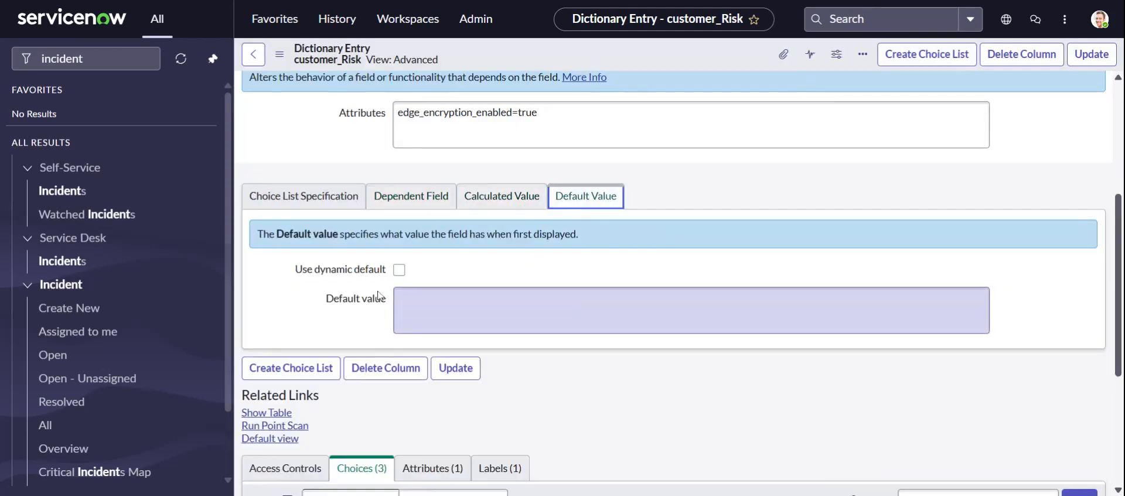
scroll(686, 268, "up", 4)
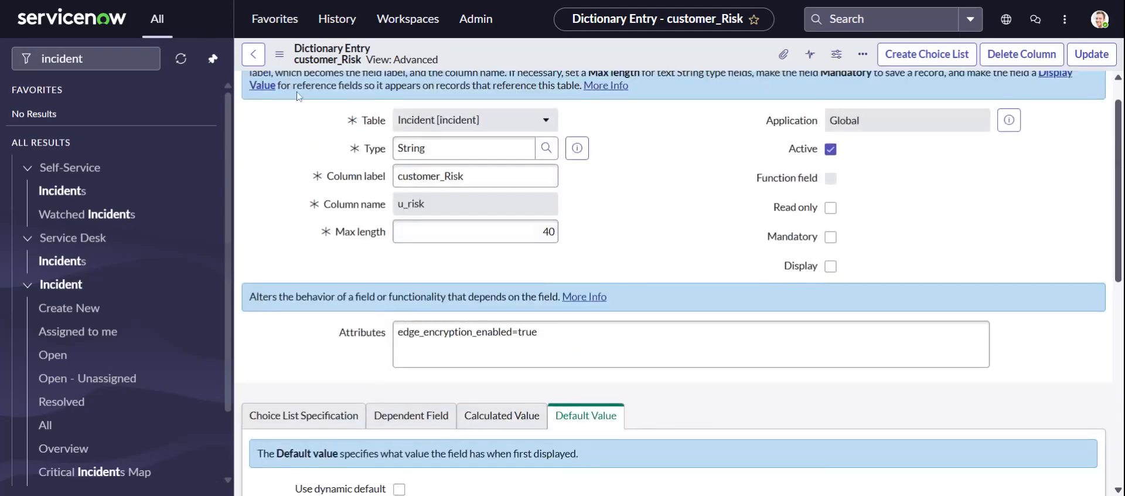
left_click(254, 55)
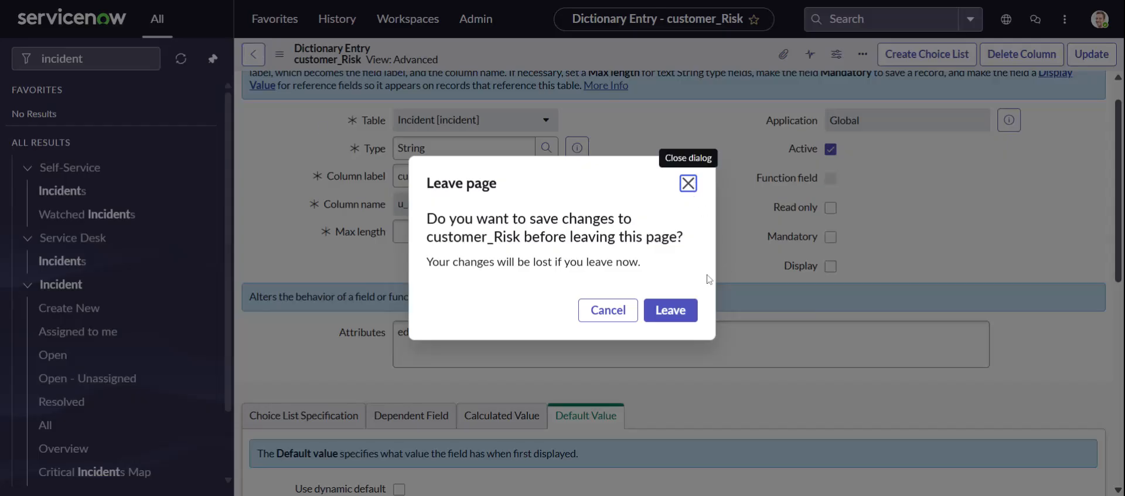
left_click(686, 316)
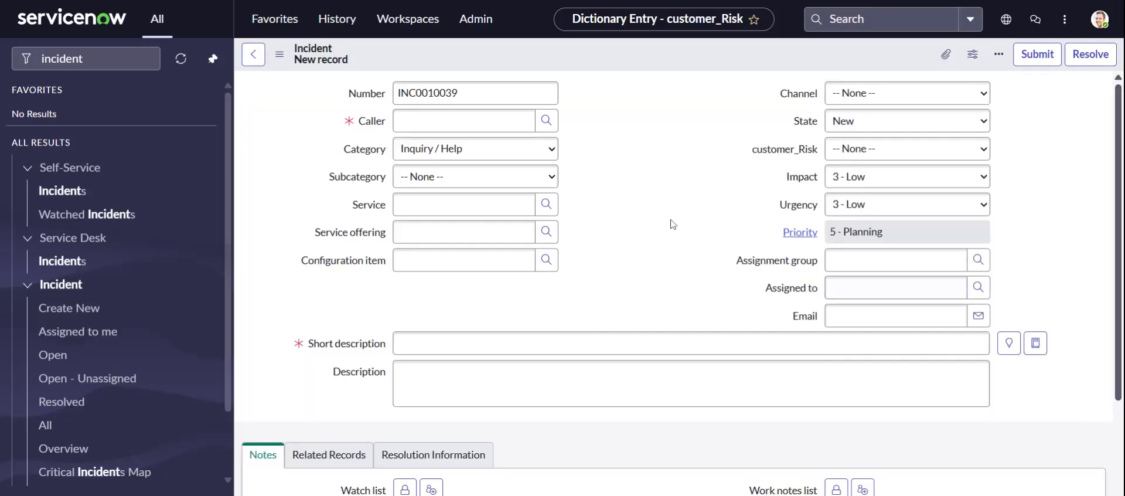
scroll(650, 191, "down", 4)
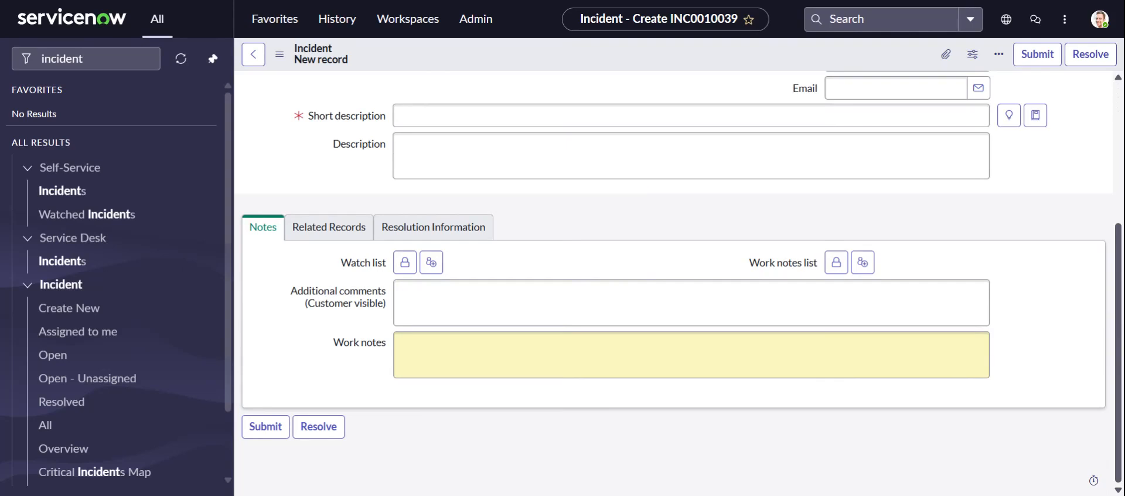
scroll(649, 191, "up", 4)
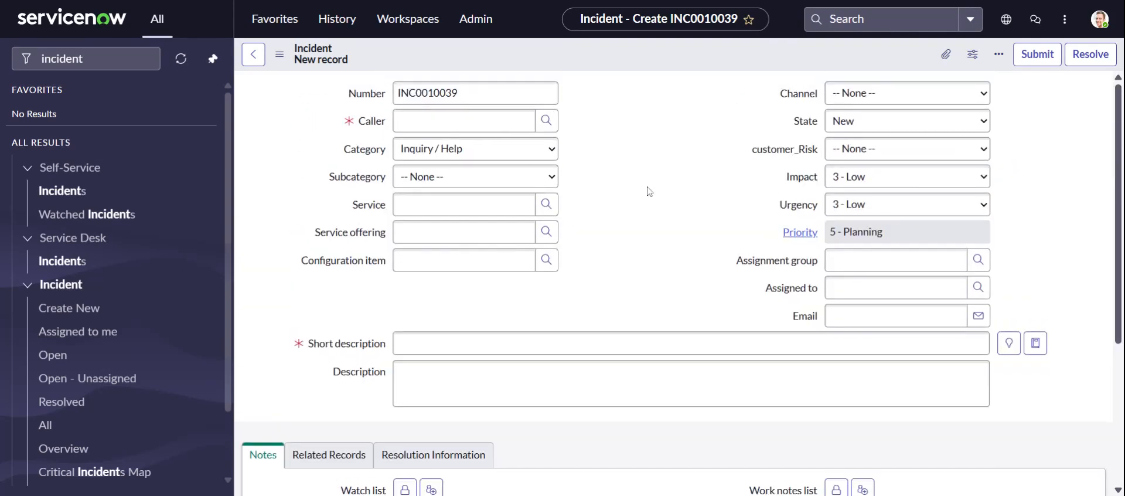